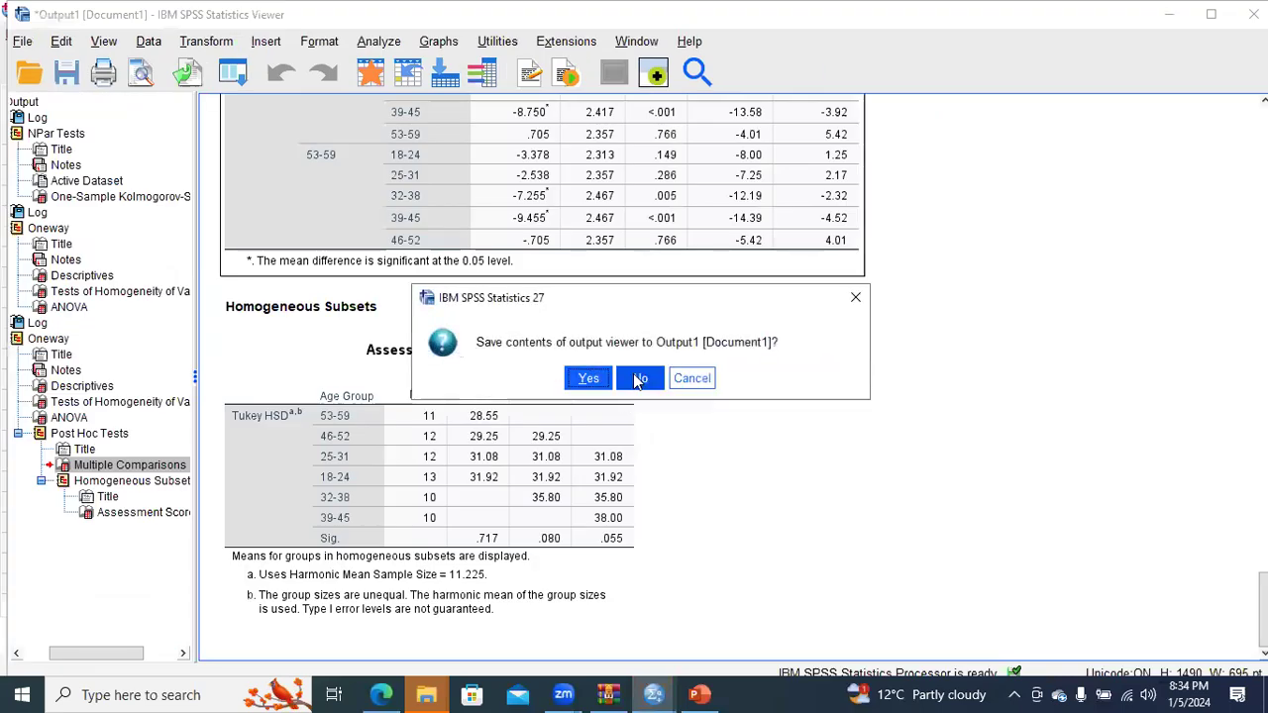
- Switch to WinRAR, open Example 4.sav from the archive in SPSS, accept updating the archive, and bring up the dataset's editor window
left_click(608, 695)
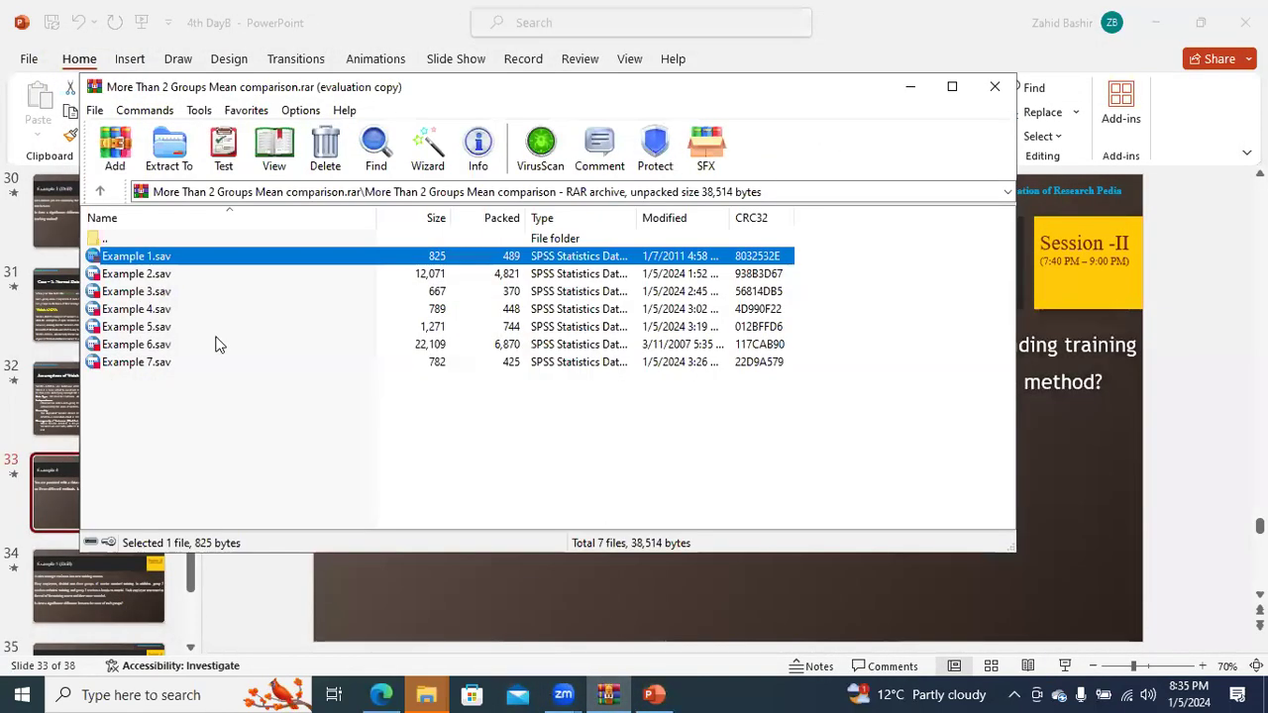
left_click(152, 311)
double_click(154, 311)
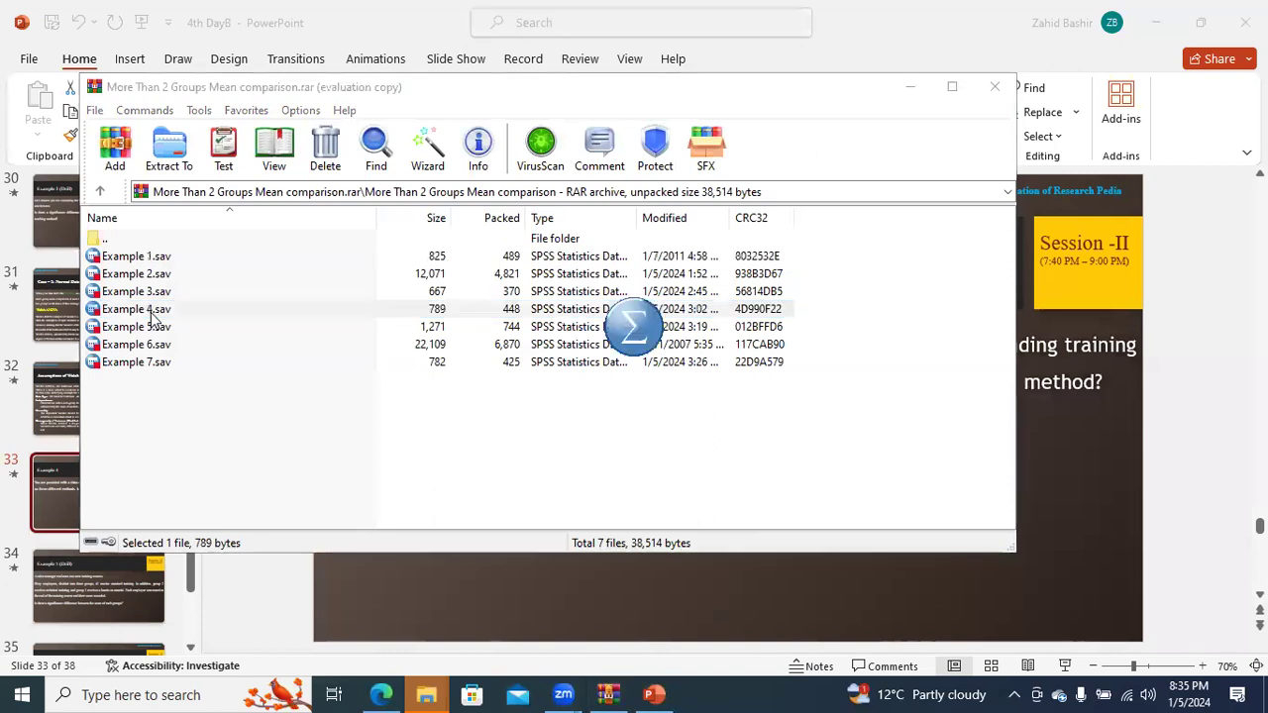
left_click(911, 87)
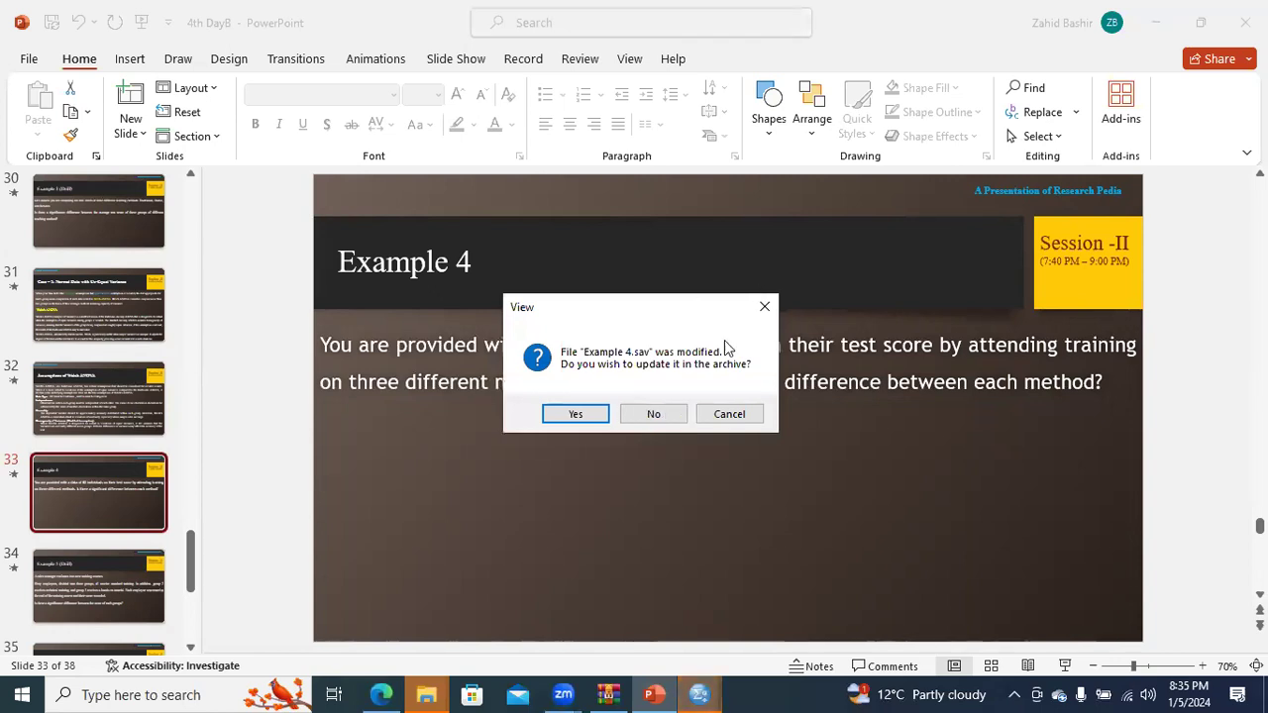
left_click(601, 411)
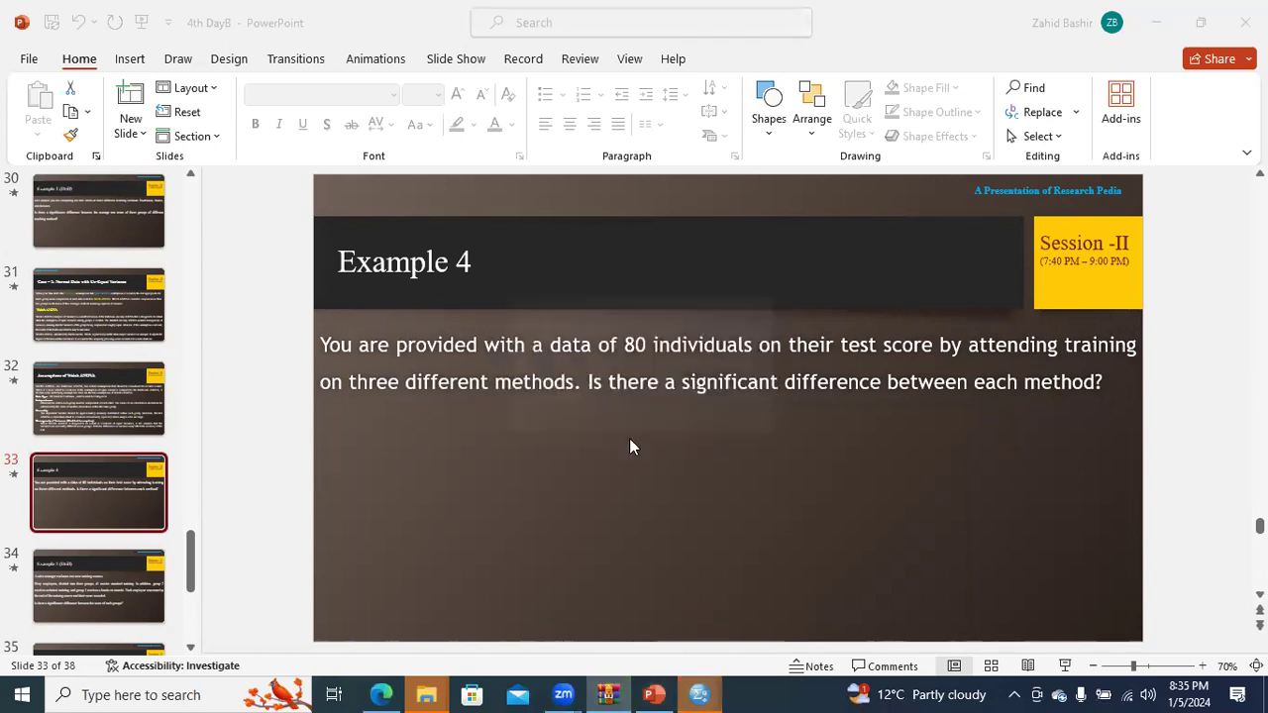
mouse_move(721, 693)
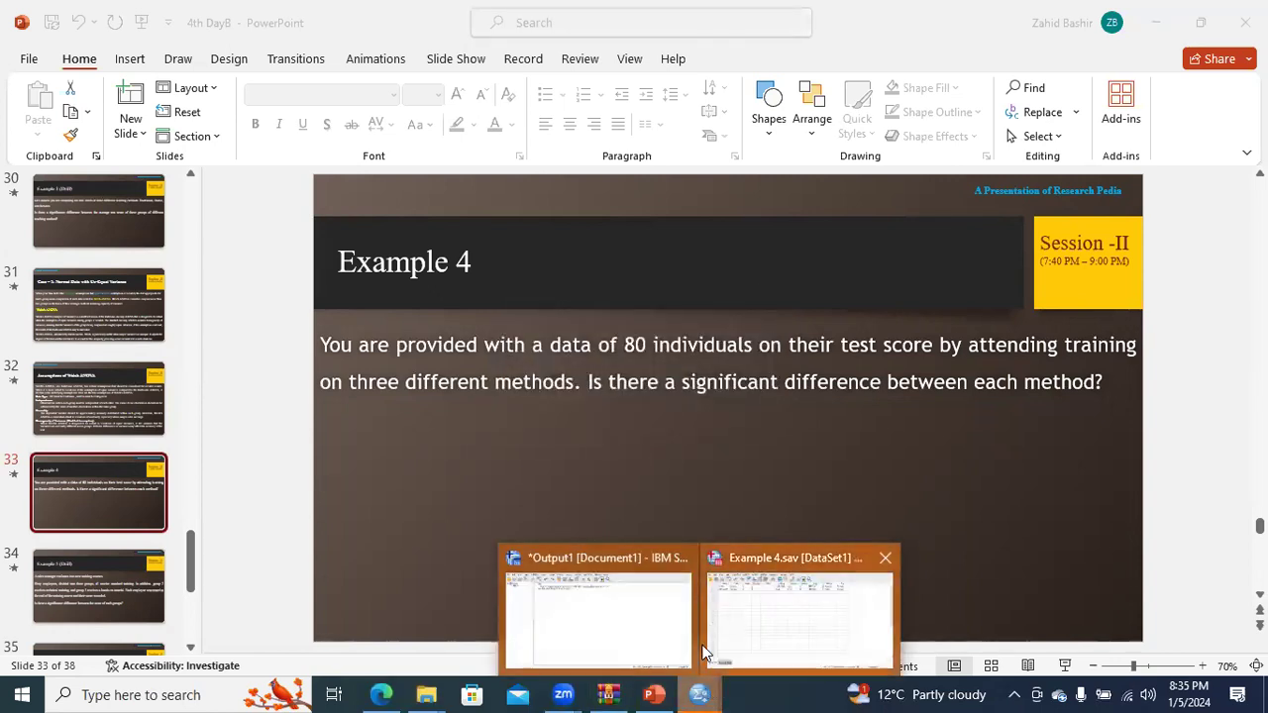
left_click(779, 609)
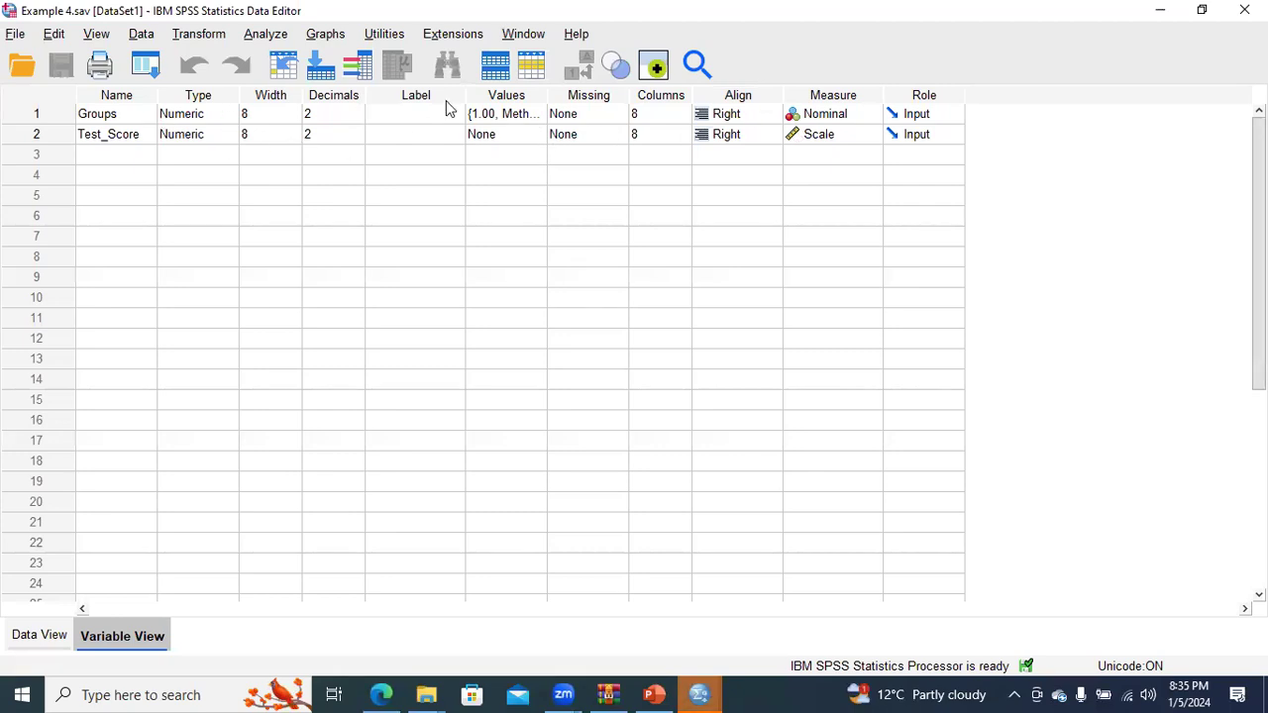
- Review the value labels of the Groups variable and the measurement level of Test_Score without changing them
left_click(541, 114)
left_click(536, 114)
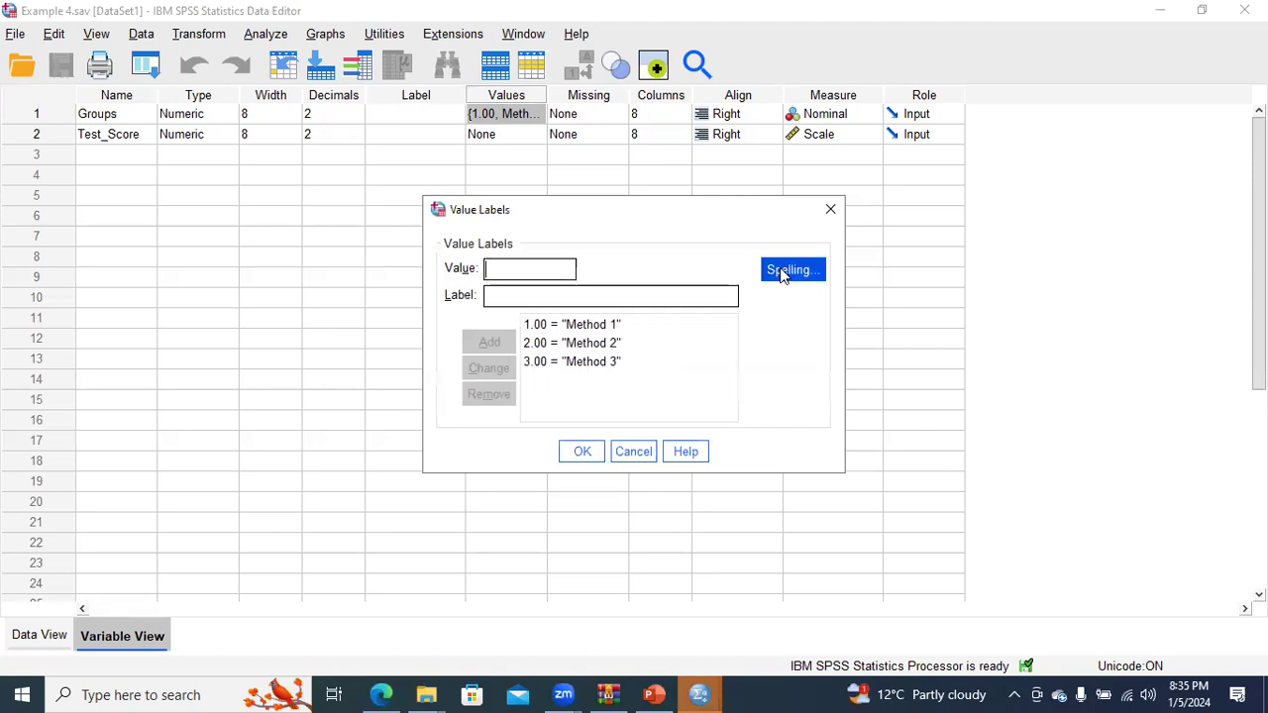
left_click(830, 211)
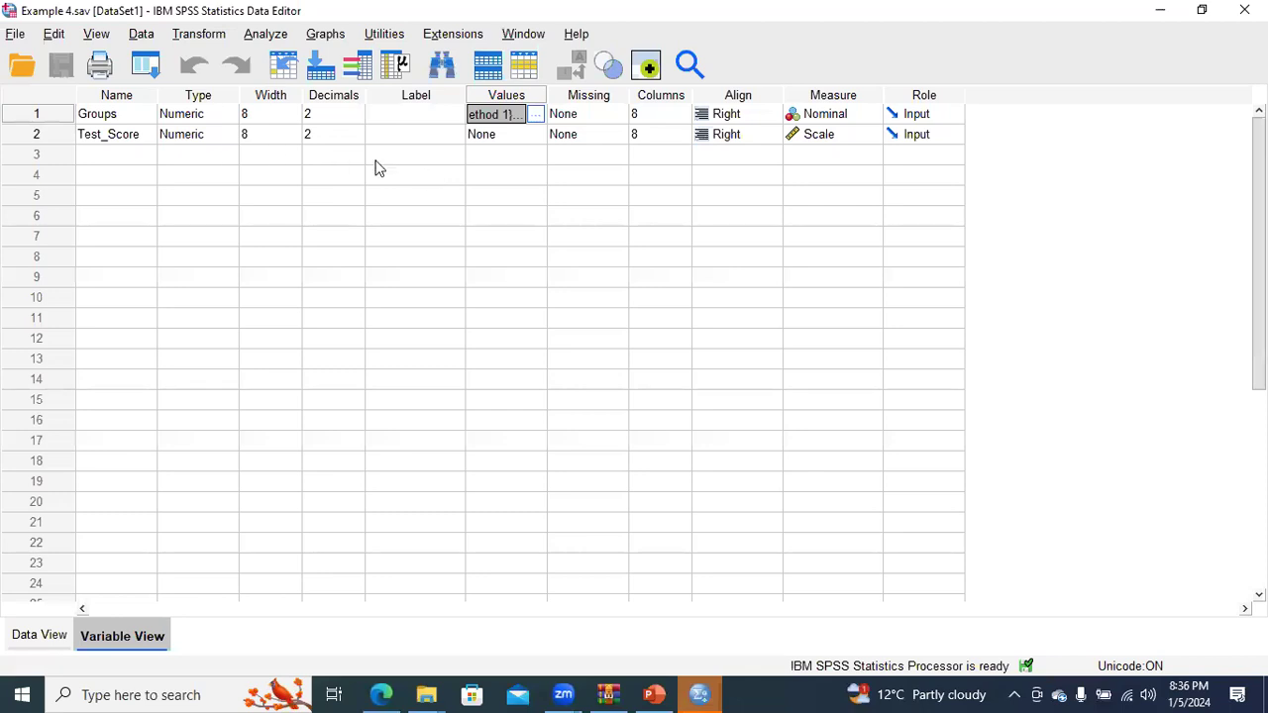
left_click(123, 139)
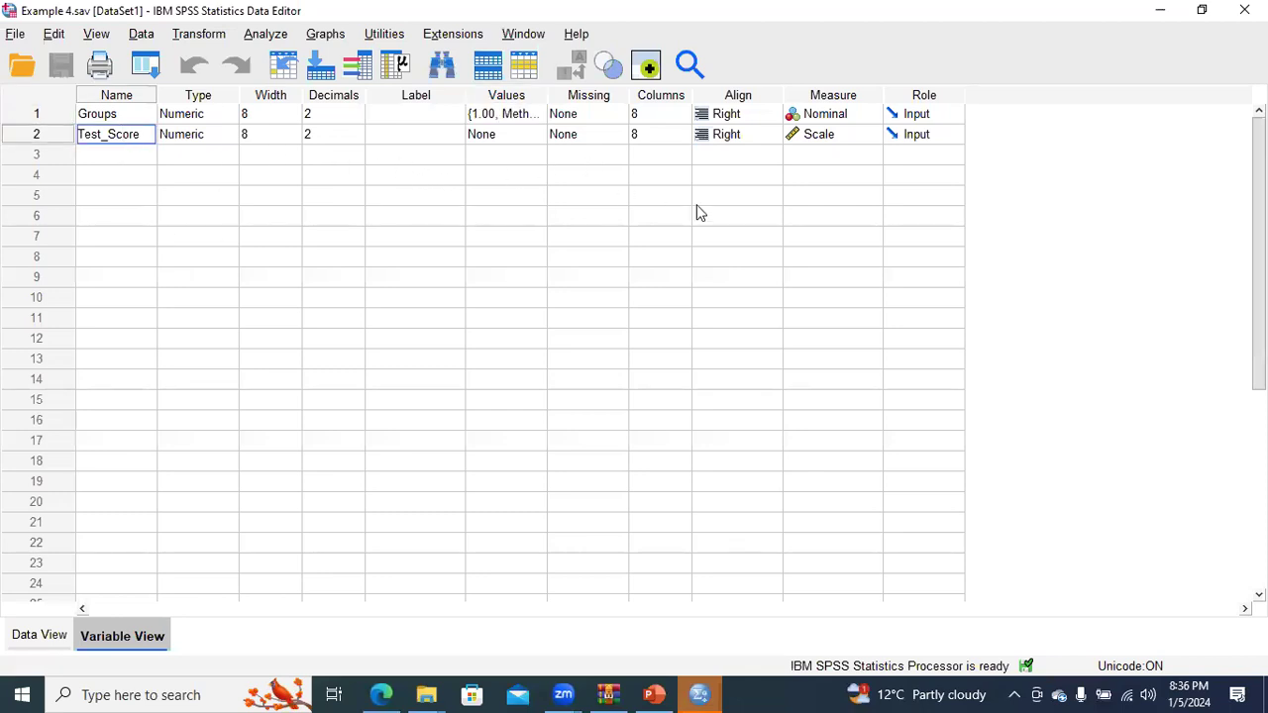
left_click(825, 139)
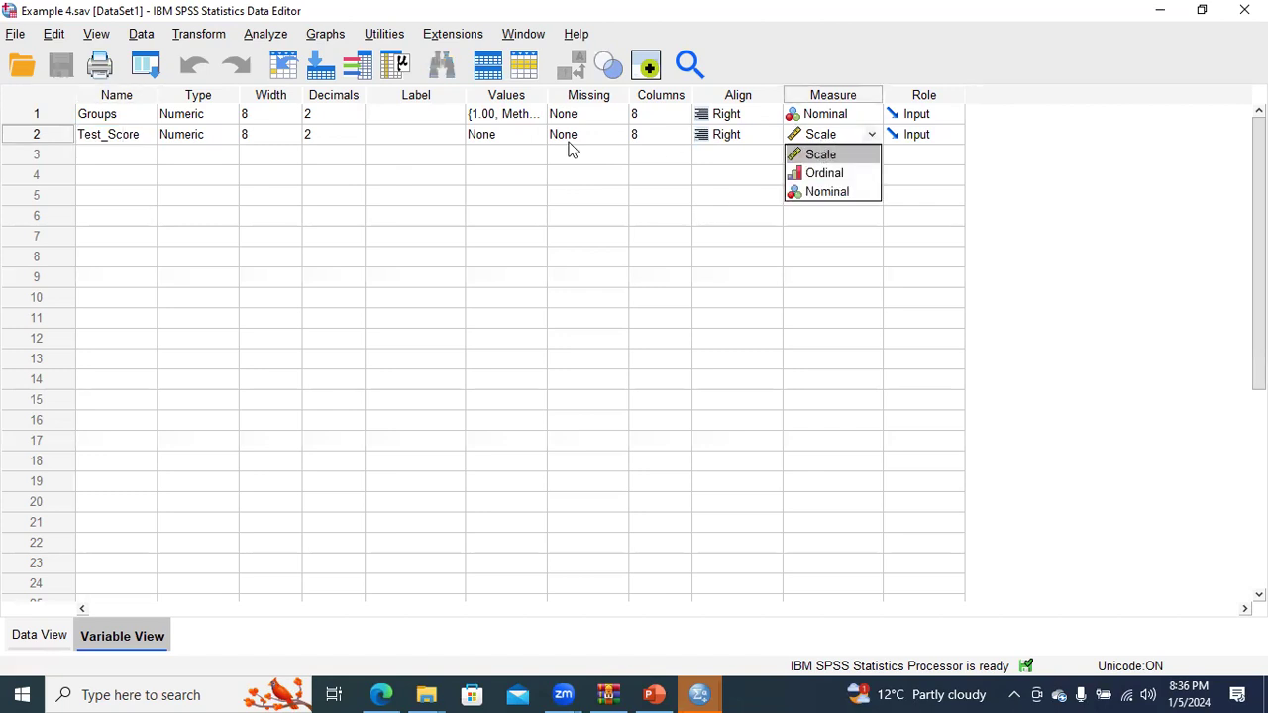
left_click(140, 135)
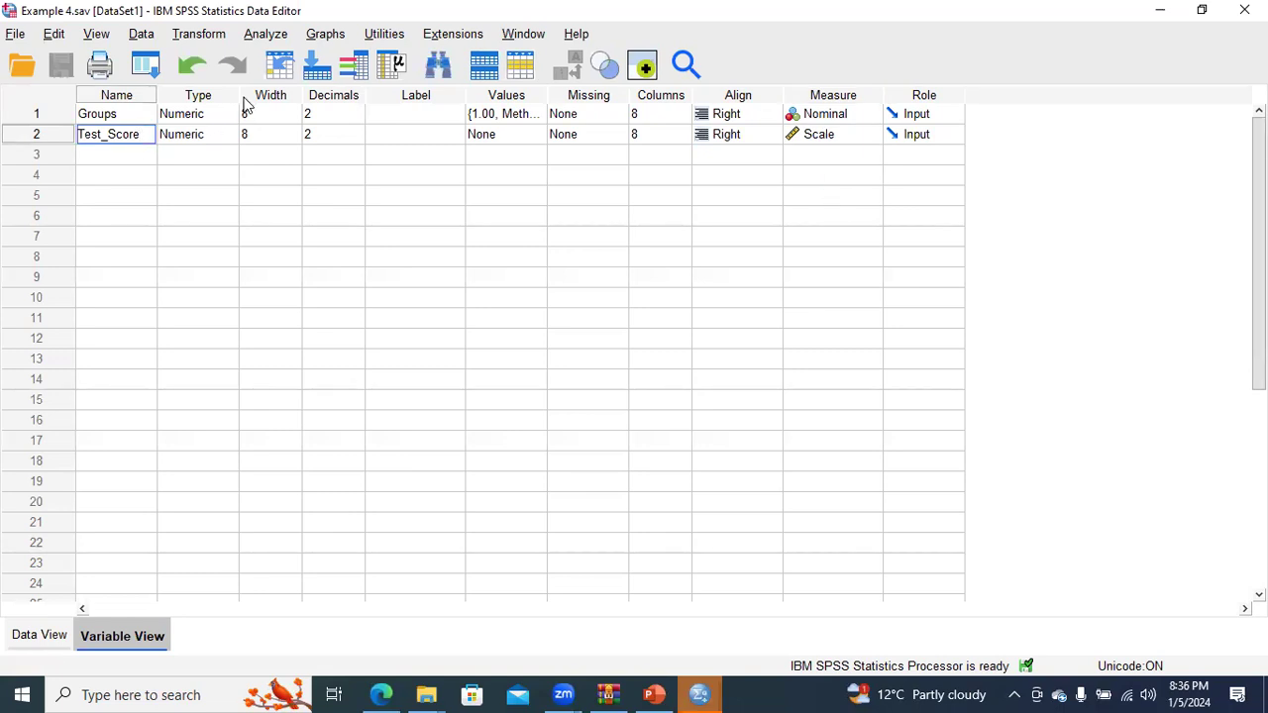
- Run a legacy one-sample Kolmogorov-Smirnov test on Test_Score against the normal distribution using sample data
key("alt+a")
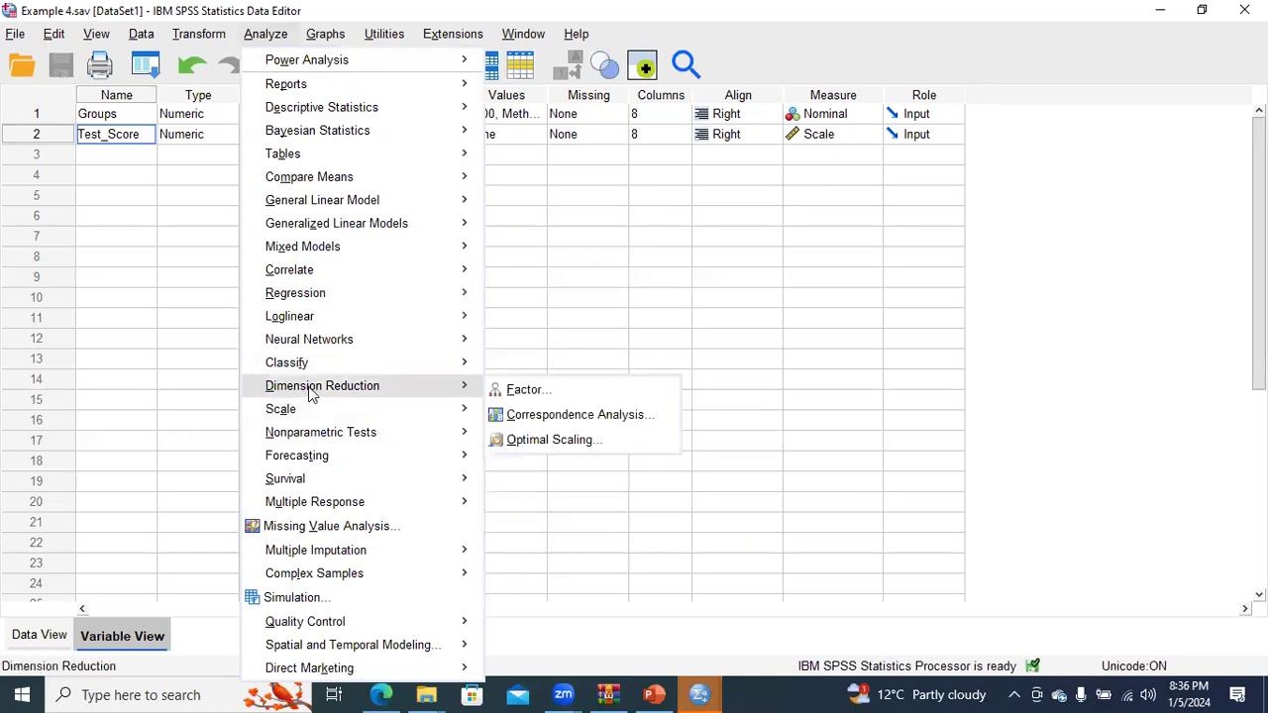
mouse_move(314, 440)
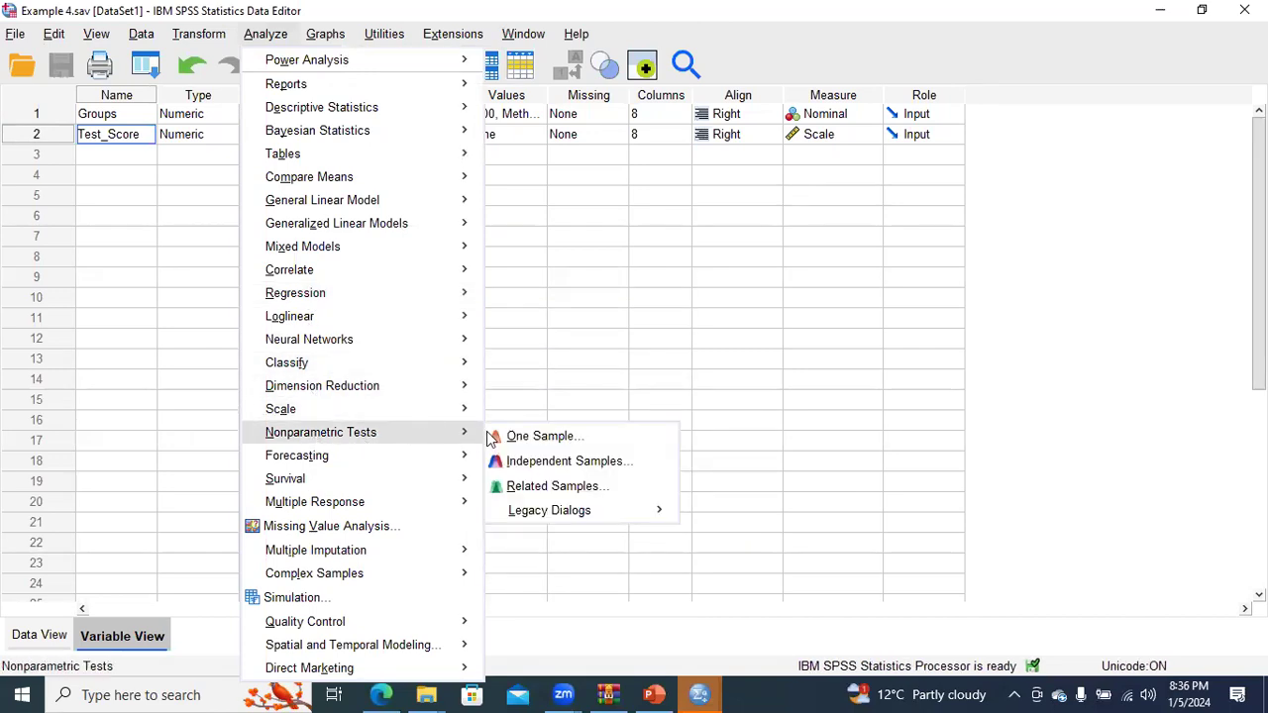
mouse_move(555, 522)
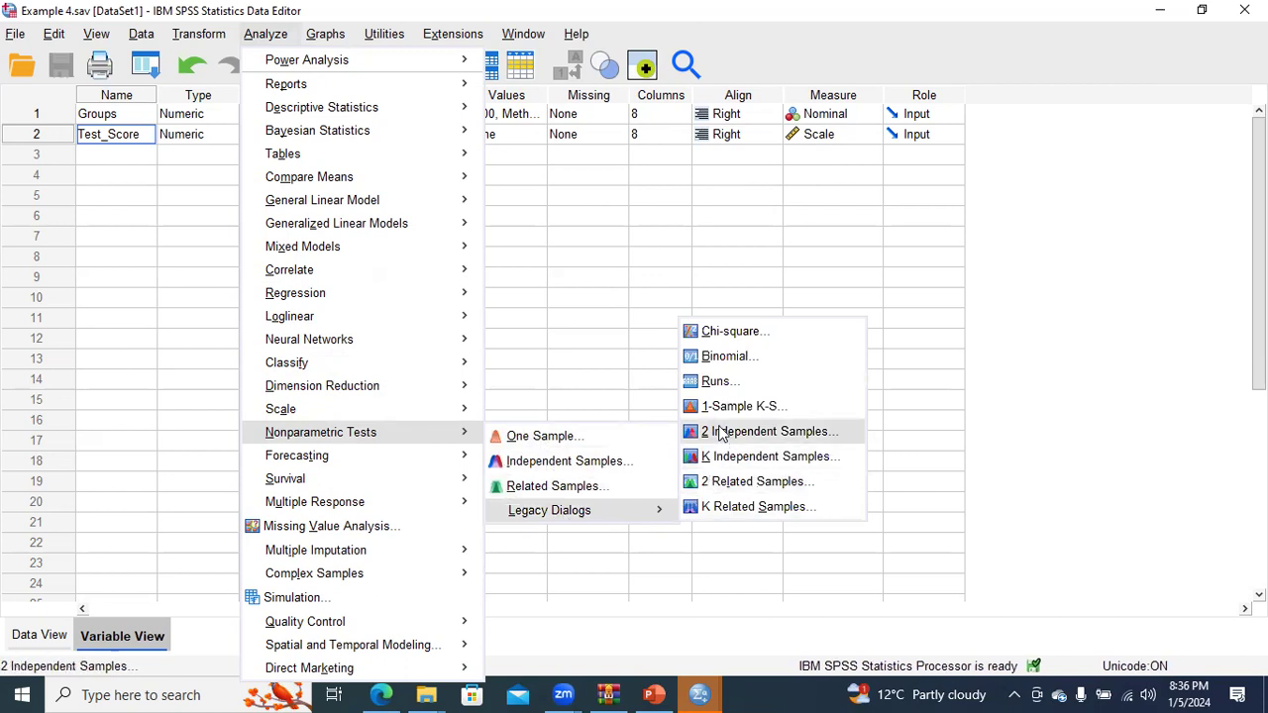
left_click(724, 407)
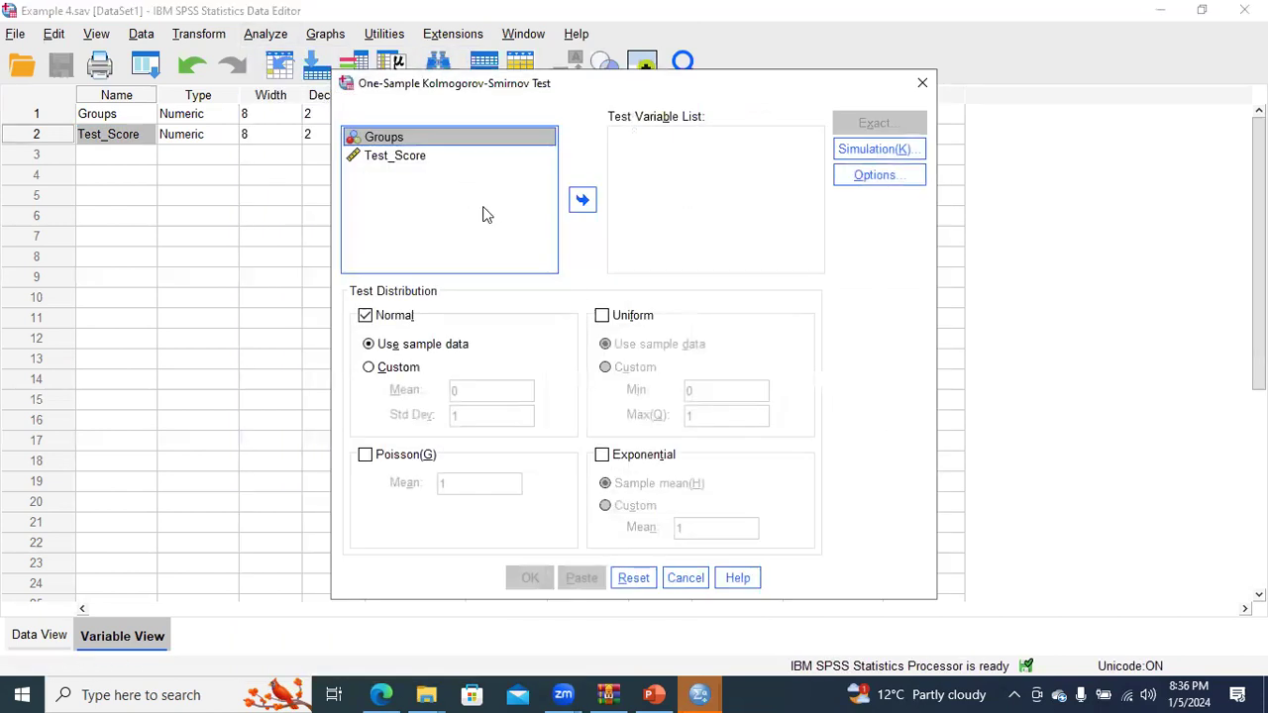
left_click(404, 161)
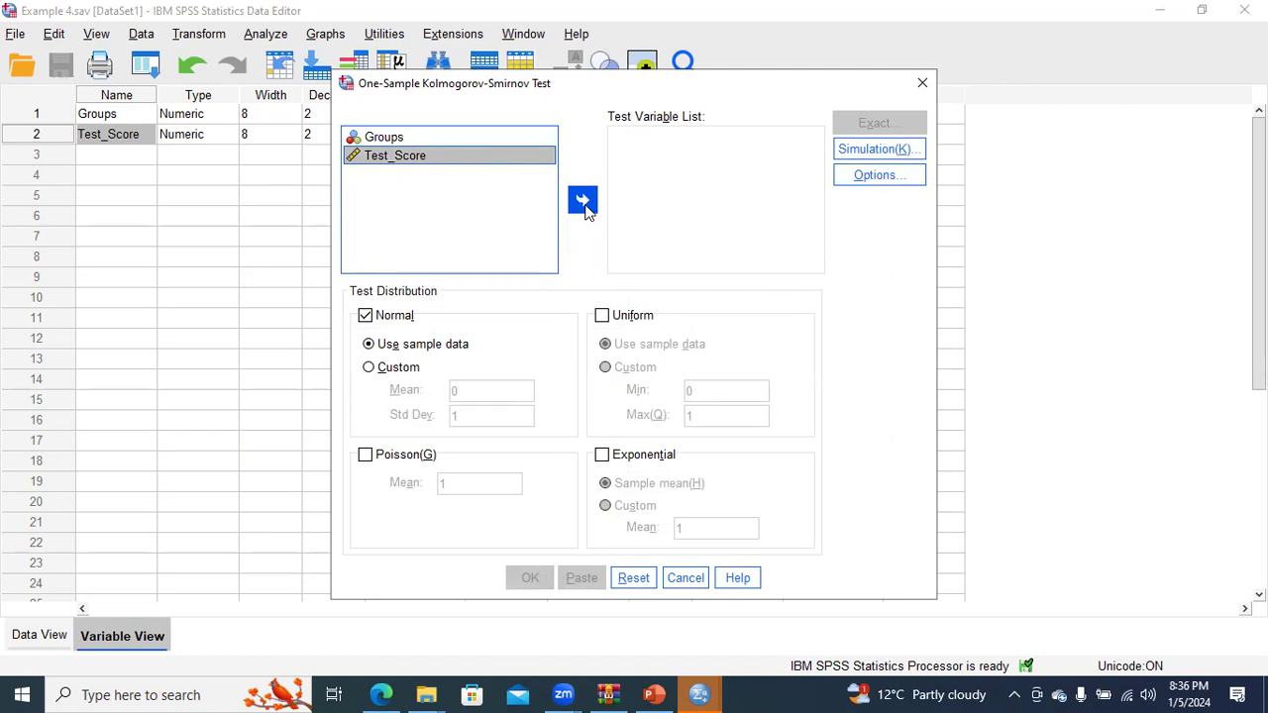
left_click(585, 210)
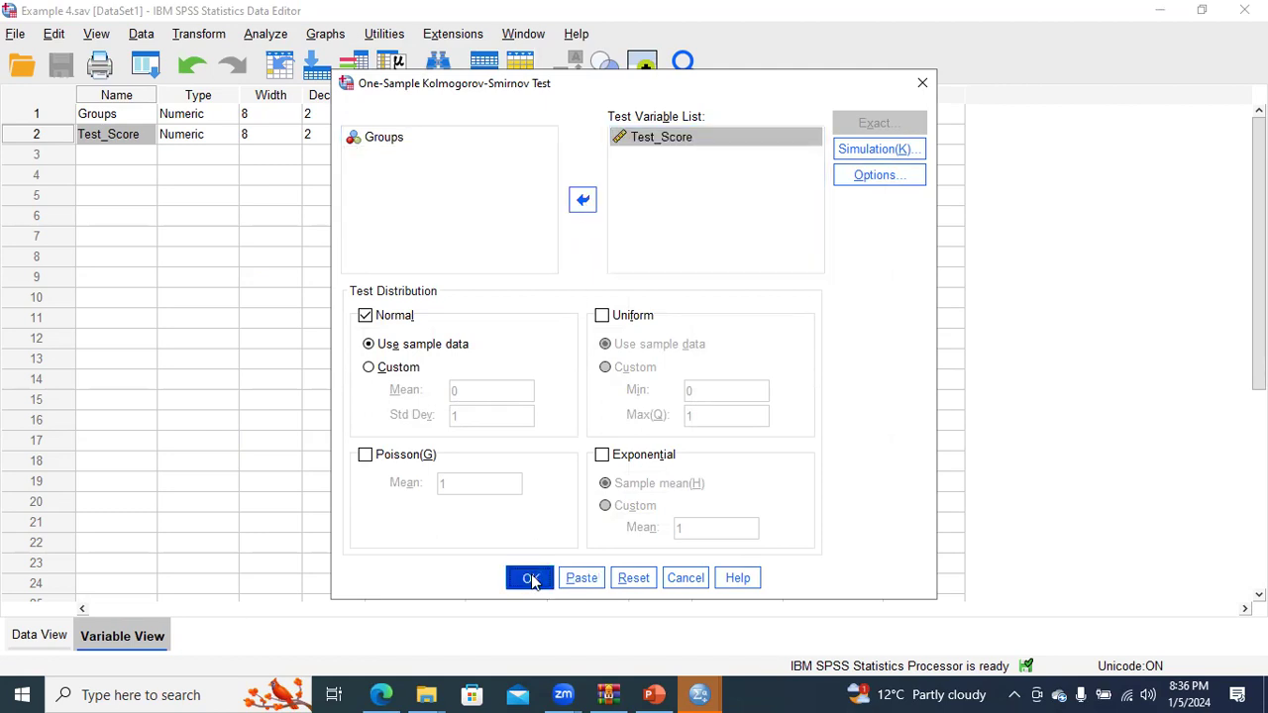
left_click(530, 578)
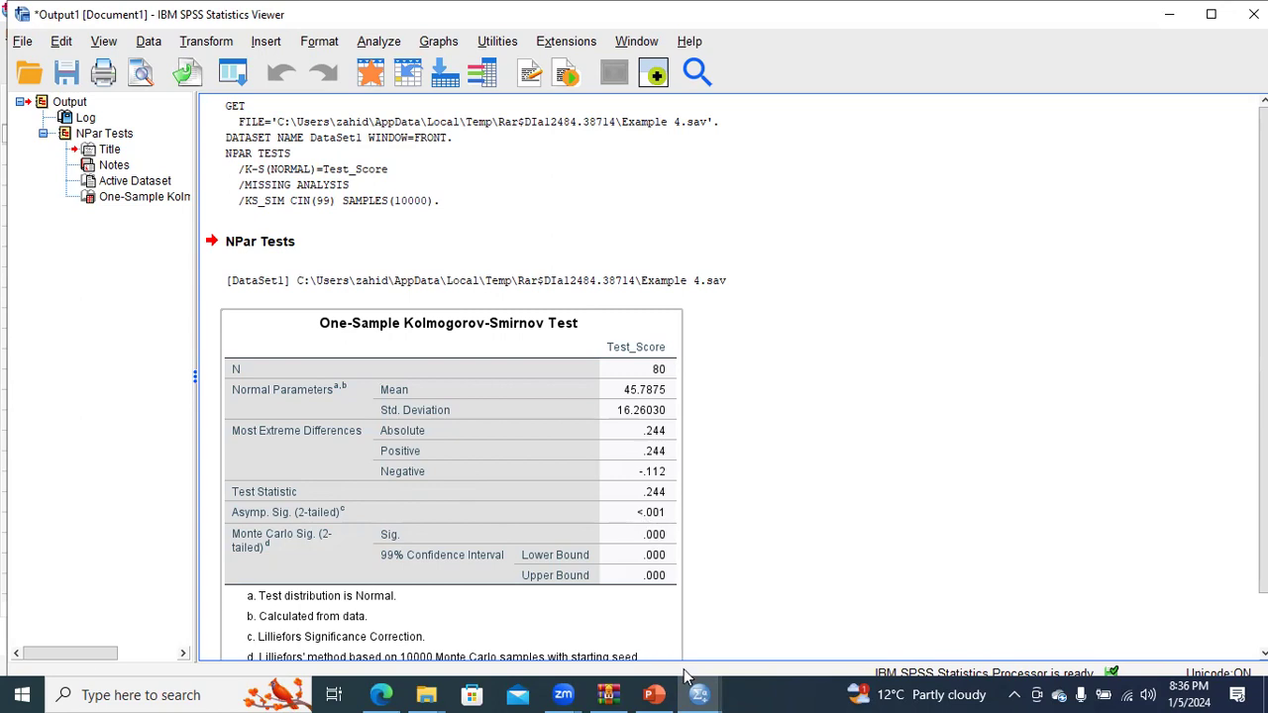
- Return to the Example 4 dataset and examine the Groups and Test_Score case values
mouse_move(700, 694)
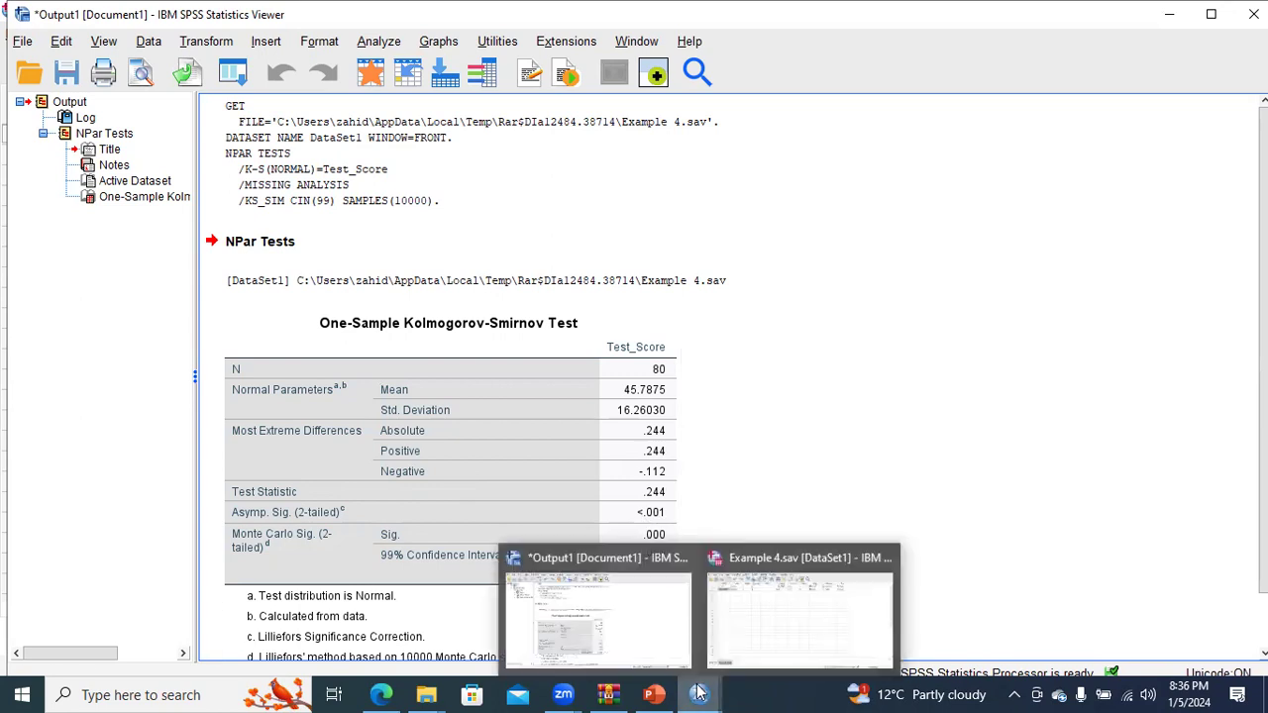
left_click(757, 639)
left_click(49, 634)
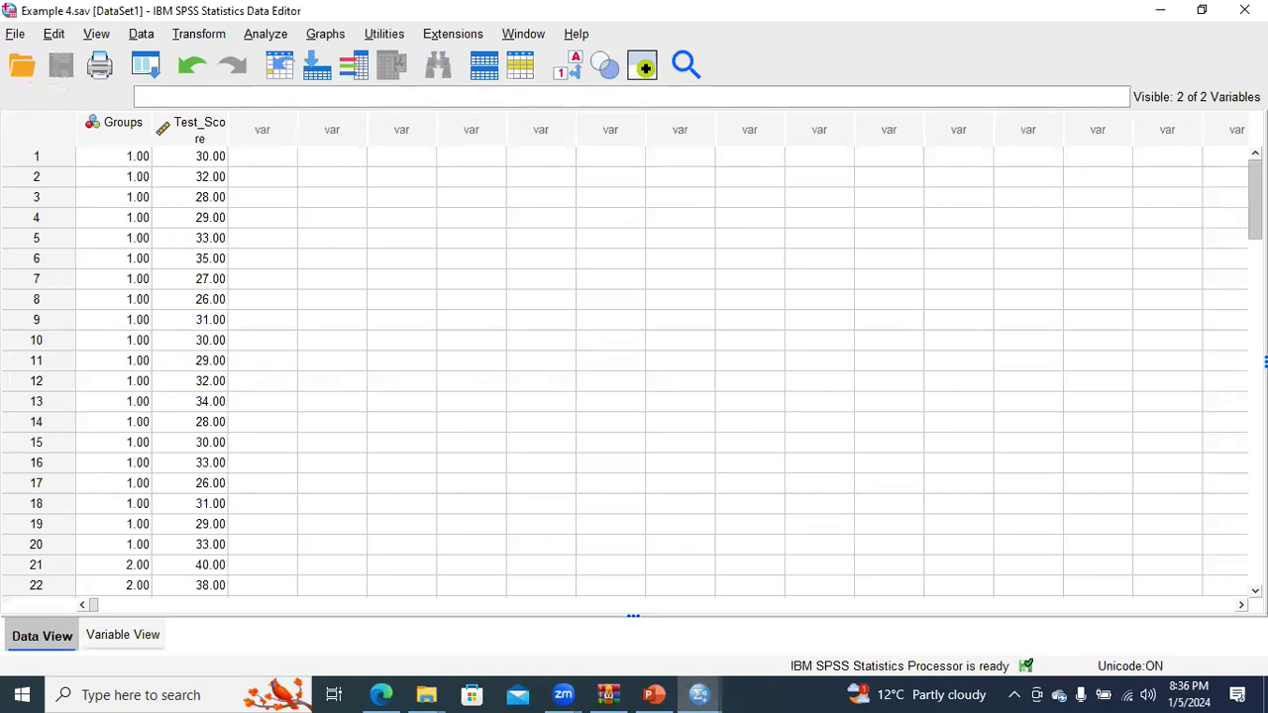
scroll(633, 380, "down", 1)
scroll(633, 381, "up", 1)
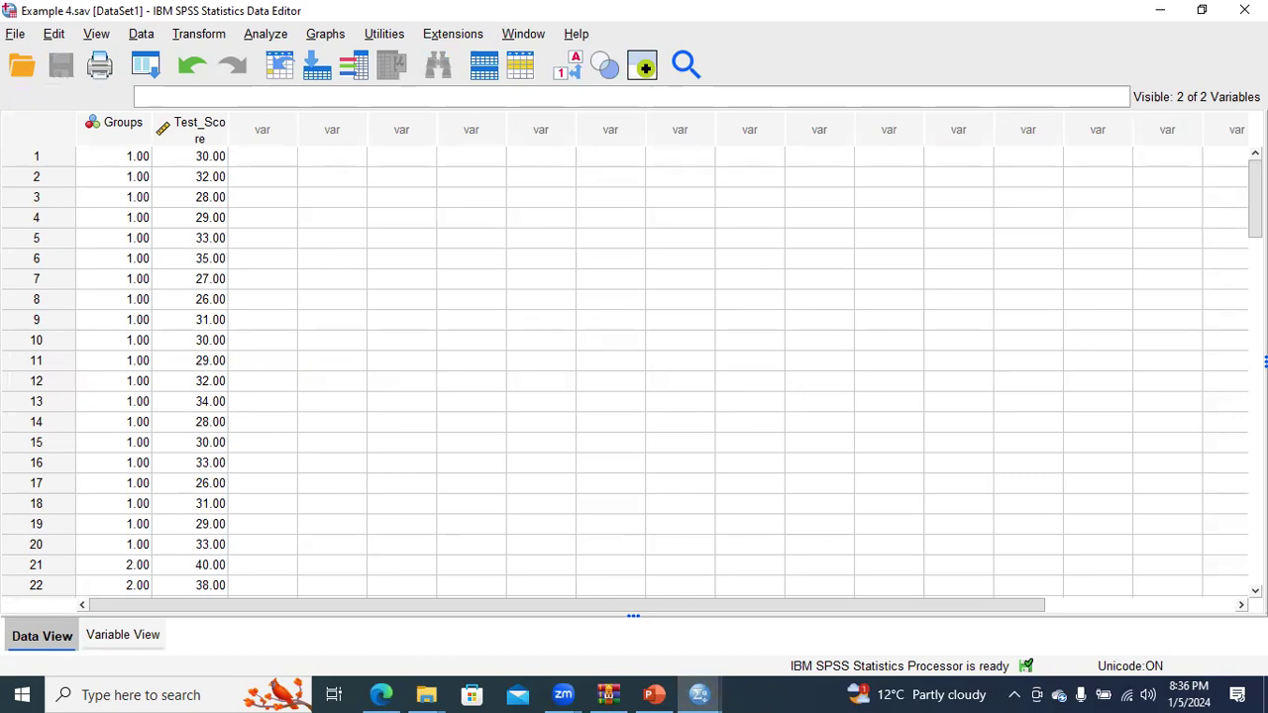
mouse_move(1255, 198)
left_mouse_down()
mouse_move(1255, 434)
mouse_move(1255, 193)
left_mouse_up()
left_click(265, 34)
mouse_move(311, 439)
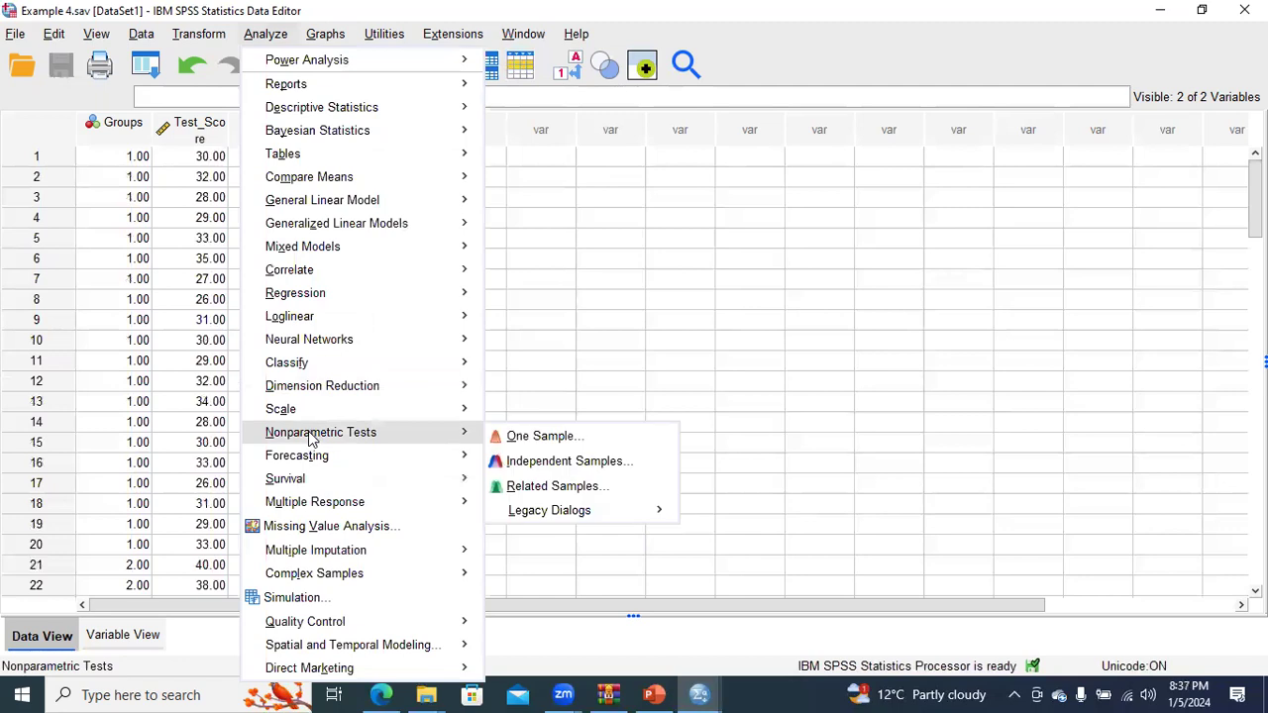
mouse_move(313, 184)
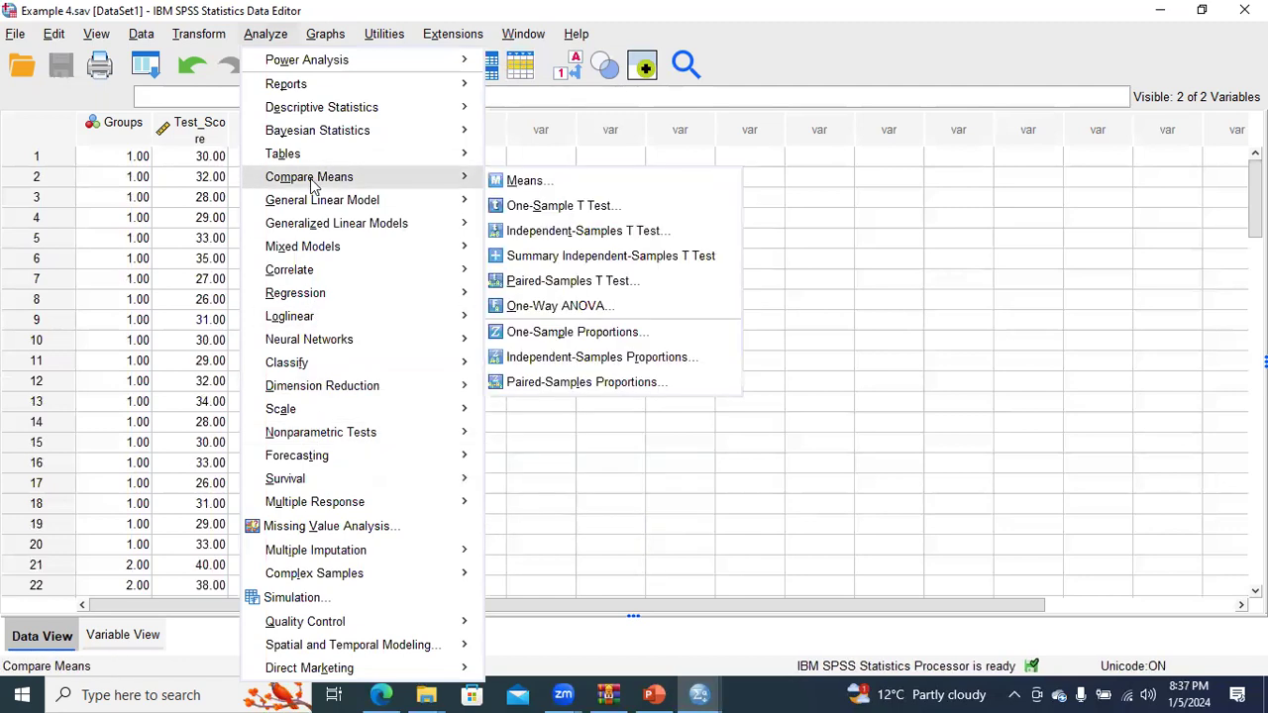
left_click(555, 231)
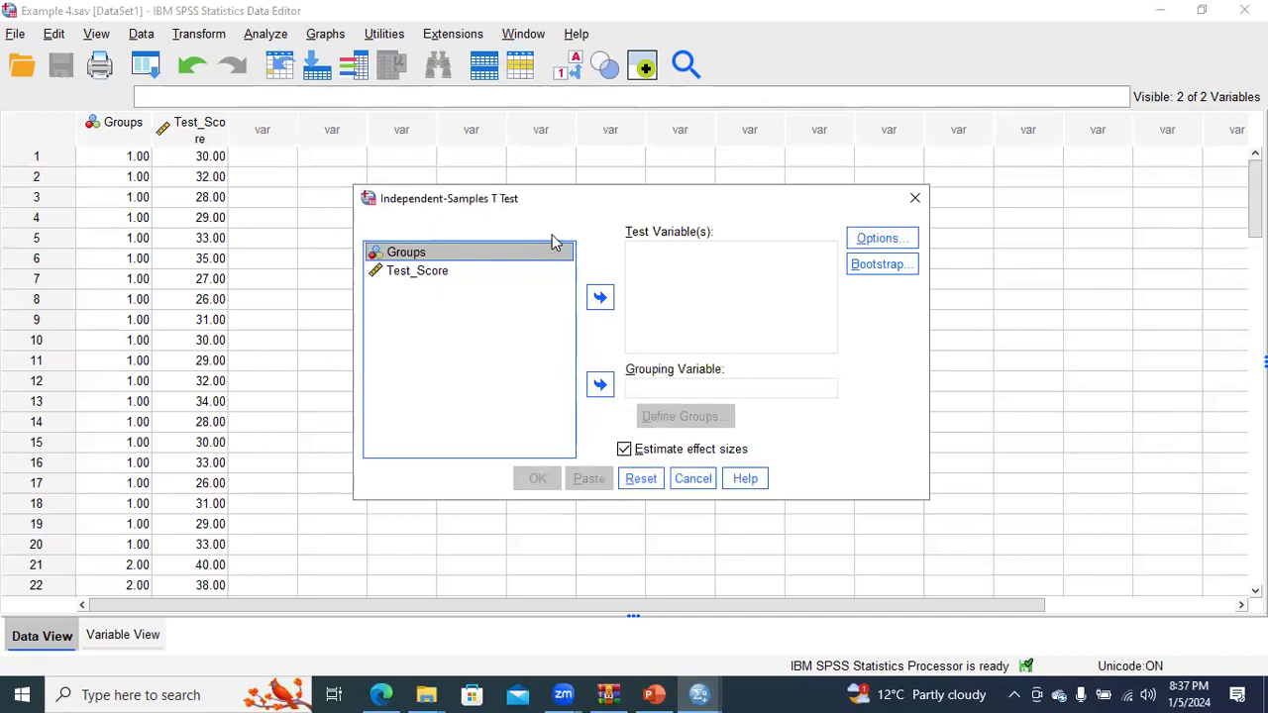
left_click(426, 271)
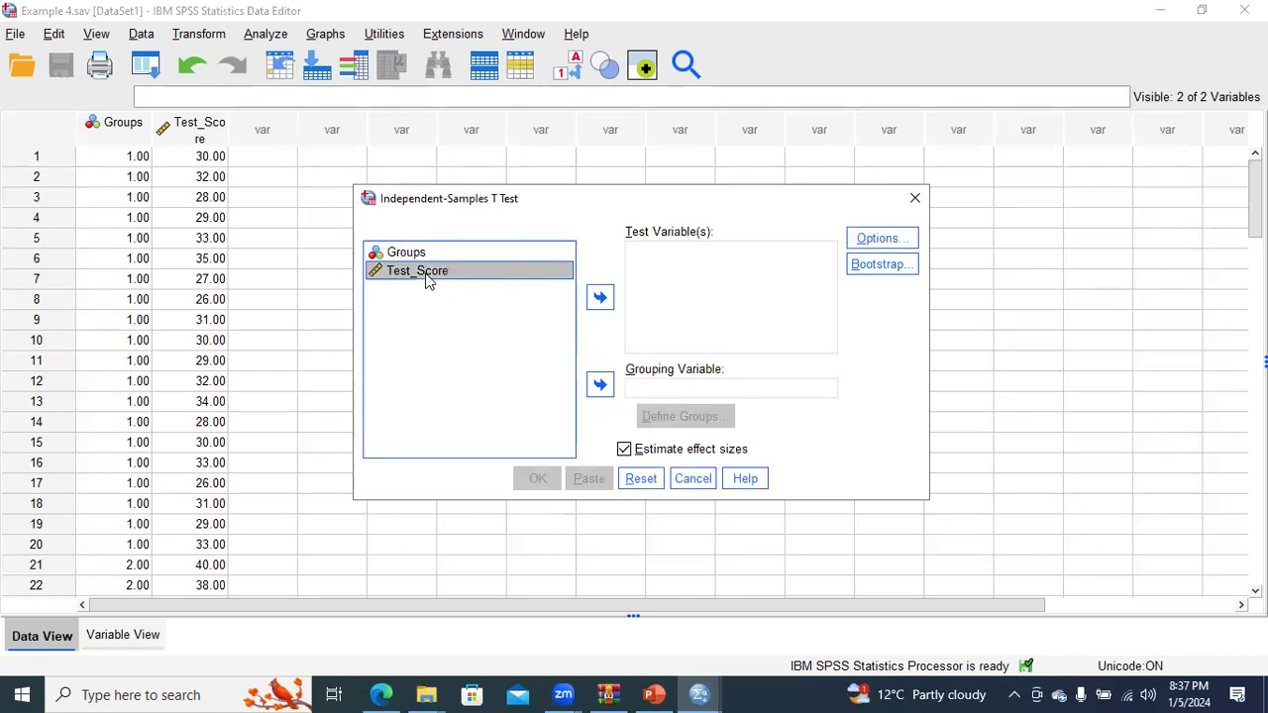
left_click(602, 299)
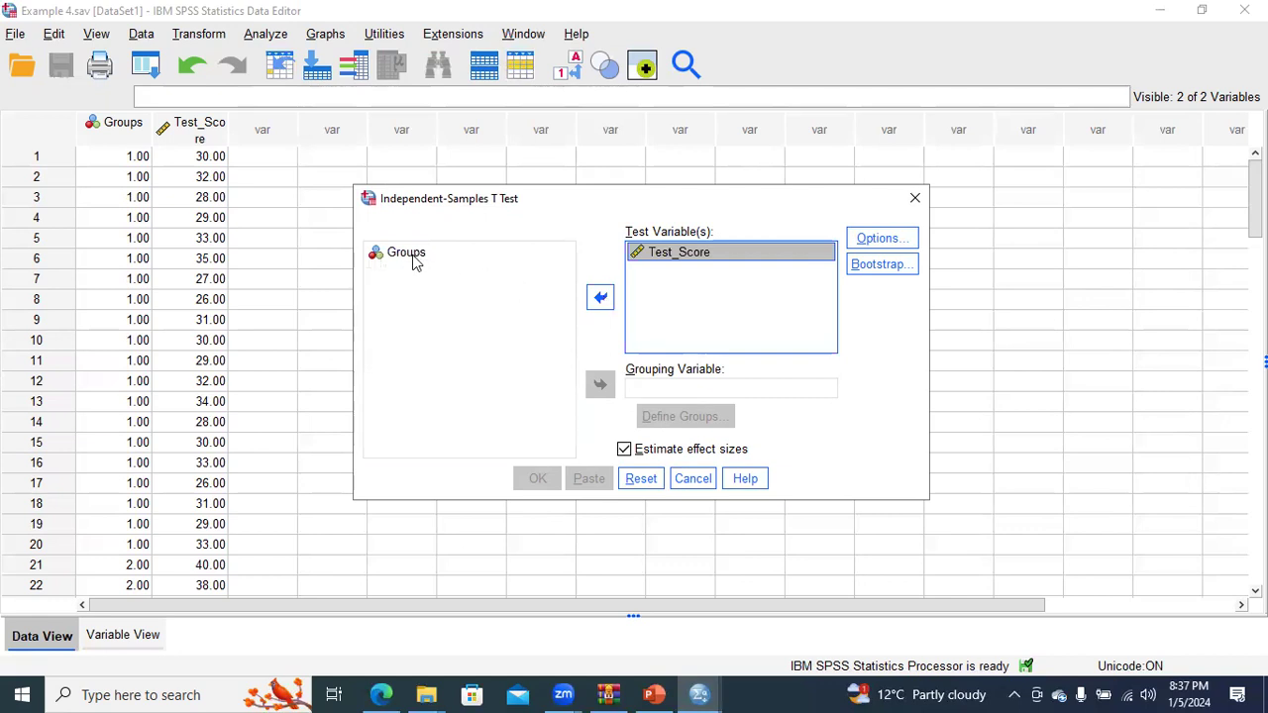
left_click(413, 259)
left_click(600, 385)
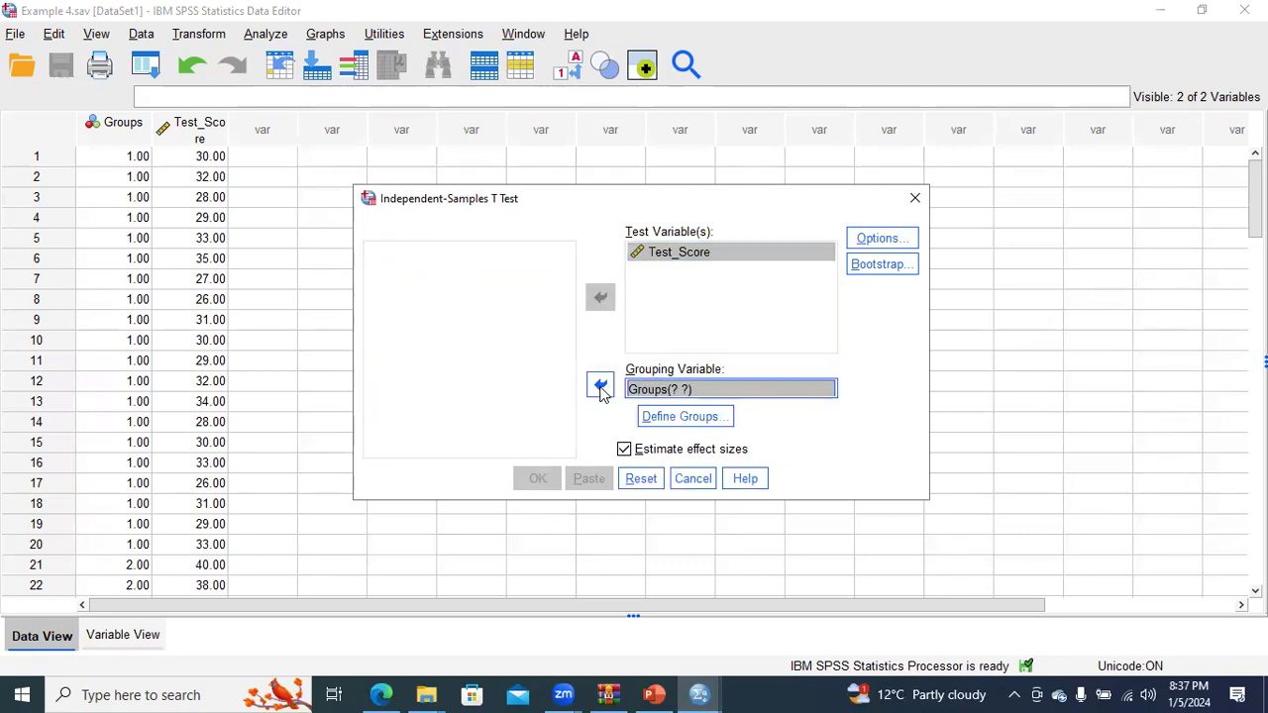
left_click(693, 417)
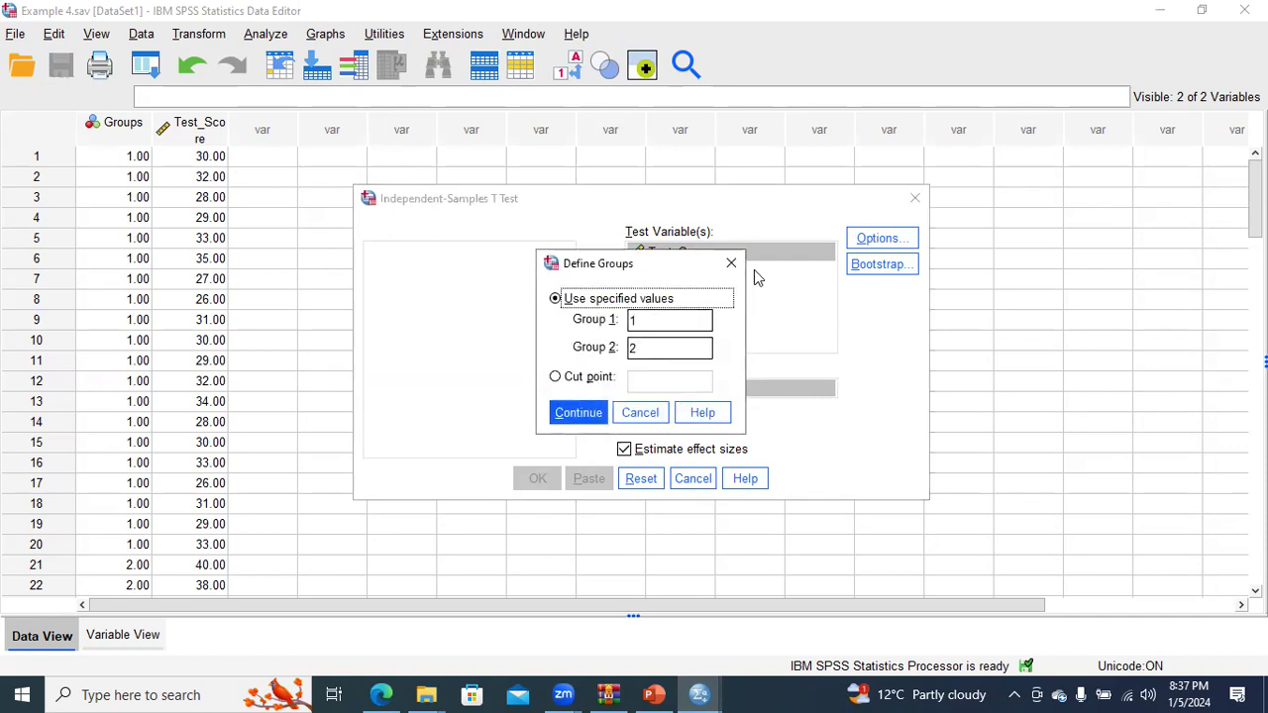
left_click(731, 263)
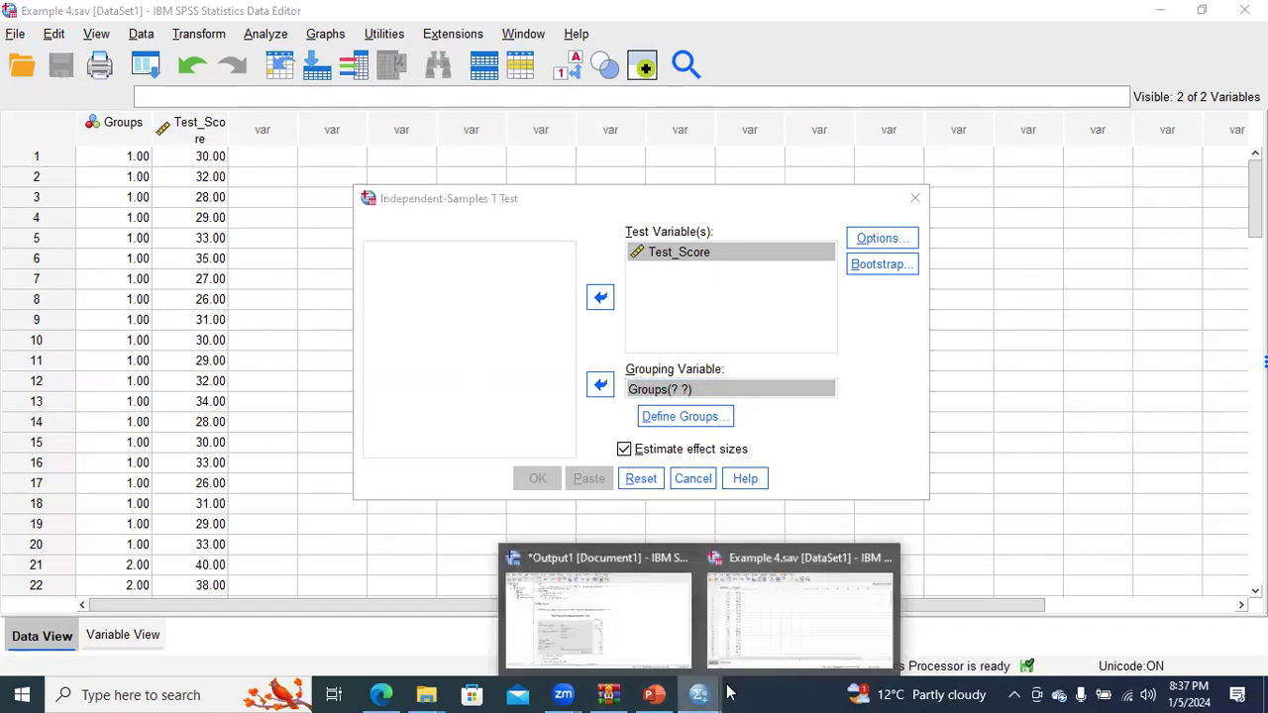
left_click(800, 639)
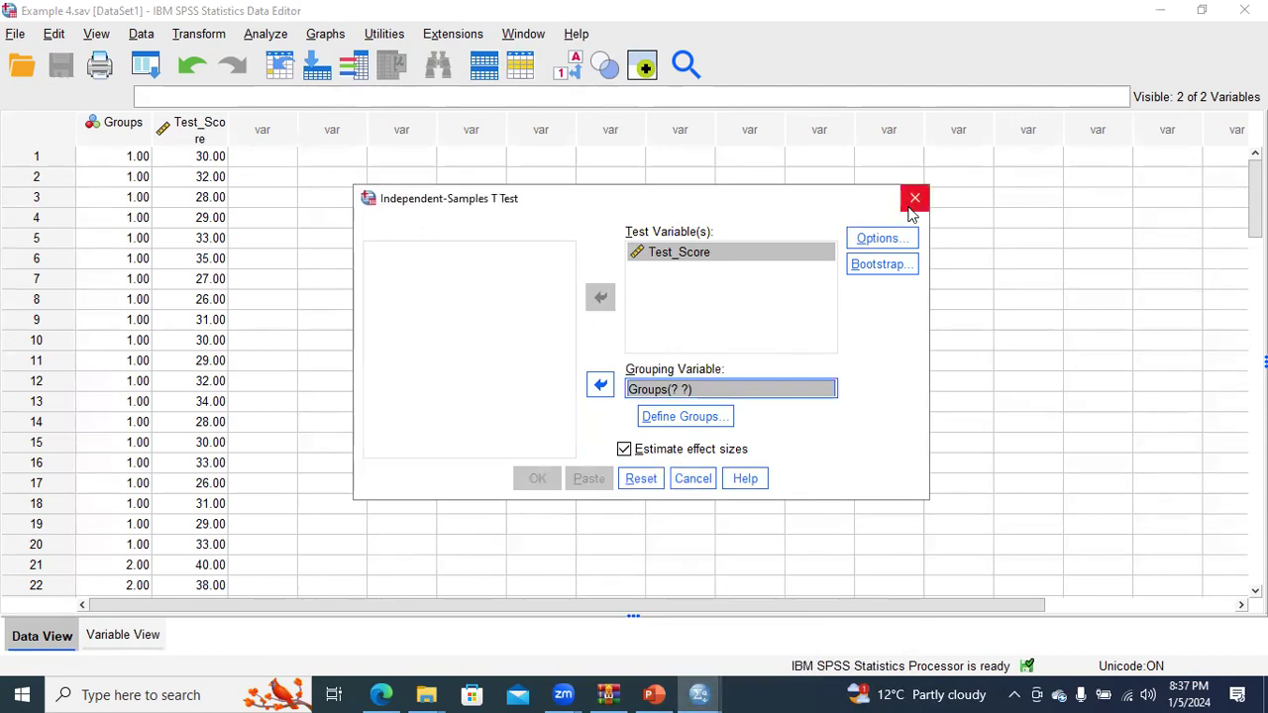
left_click(915, 198)
- Check the value labels defined for the Groups variable in the Example 4 dataset's variable definitions
mouse_move(700, 694)
left_click(777, 629)
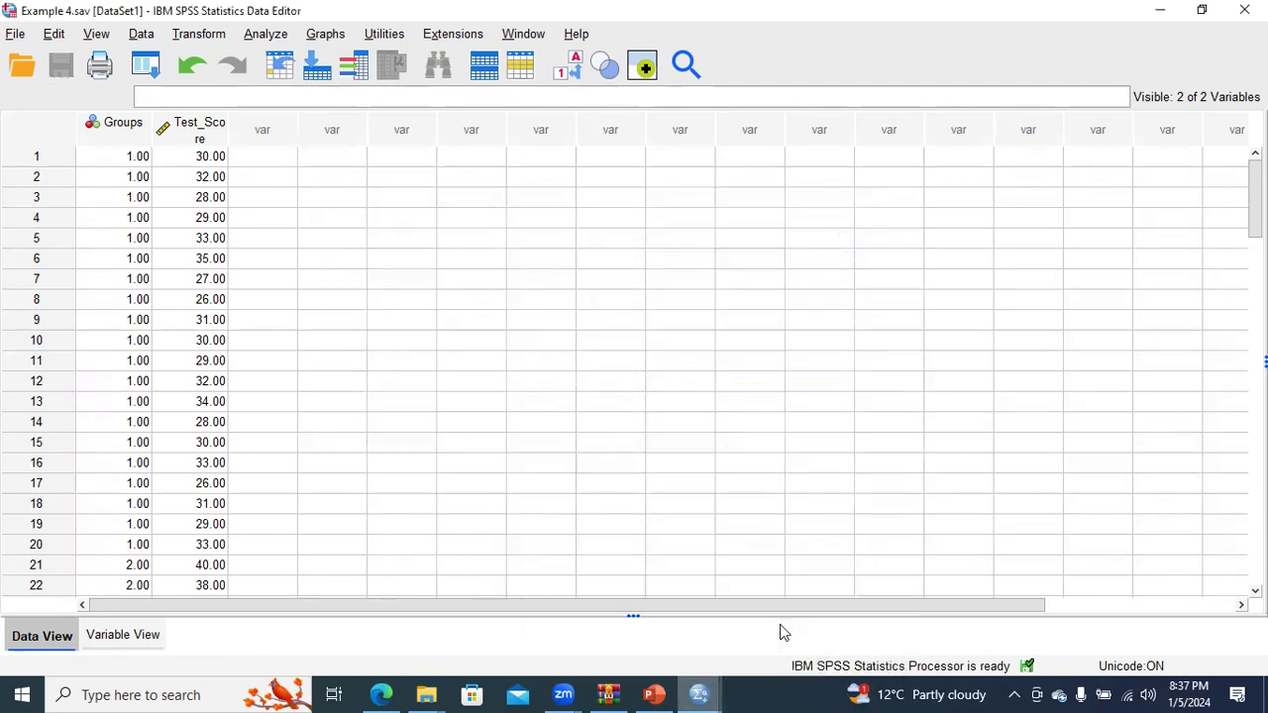
left_click(125, 639)
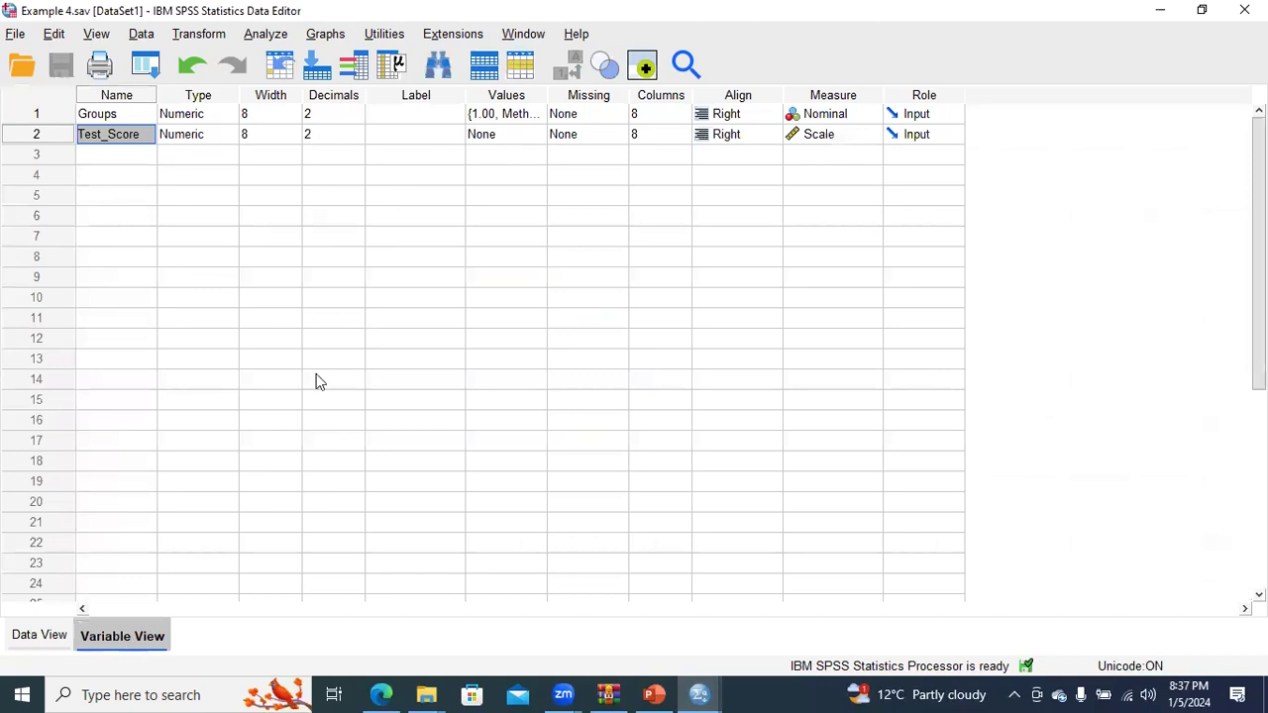
double_click(532, 115)
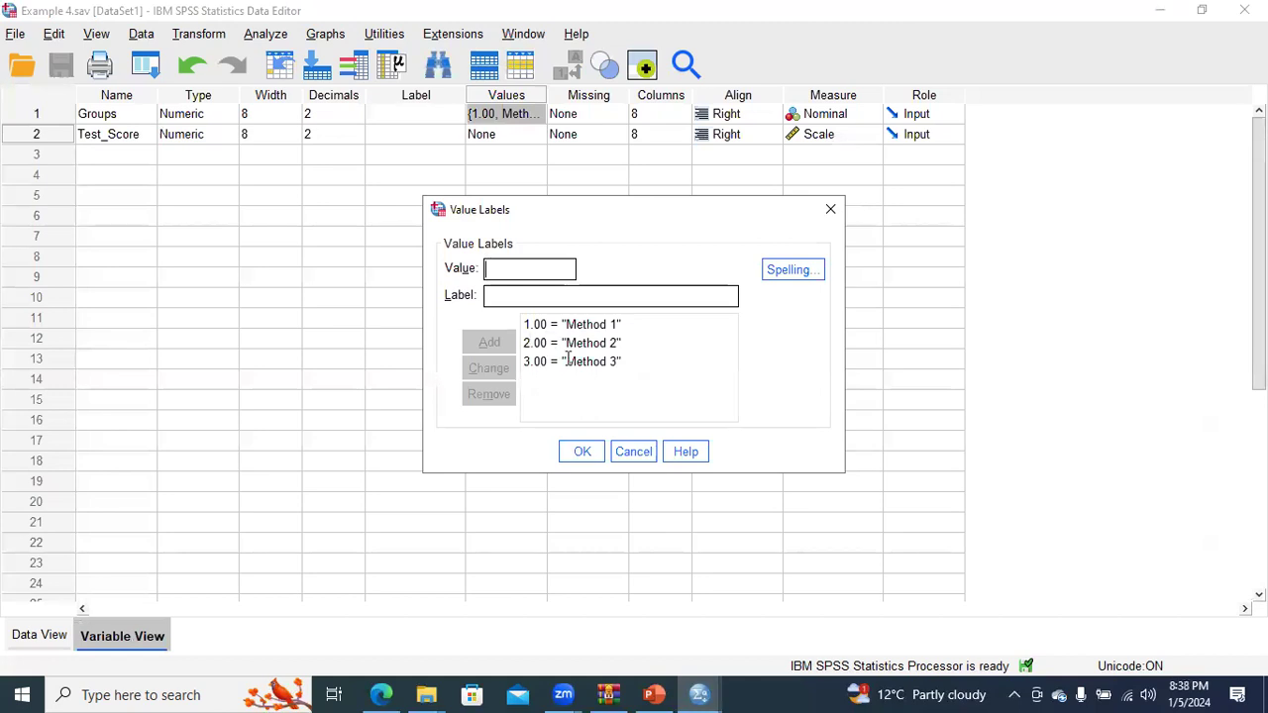
left_click(831, 209)
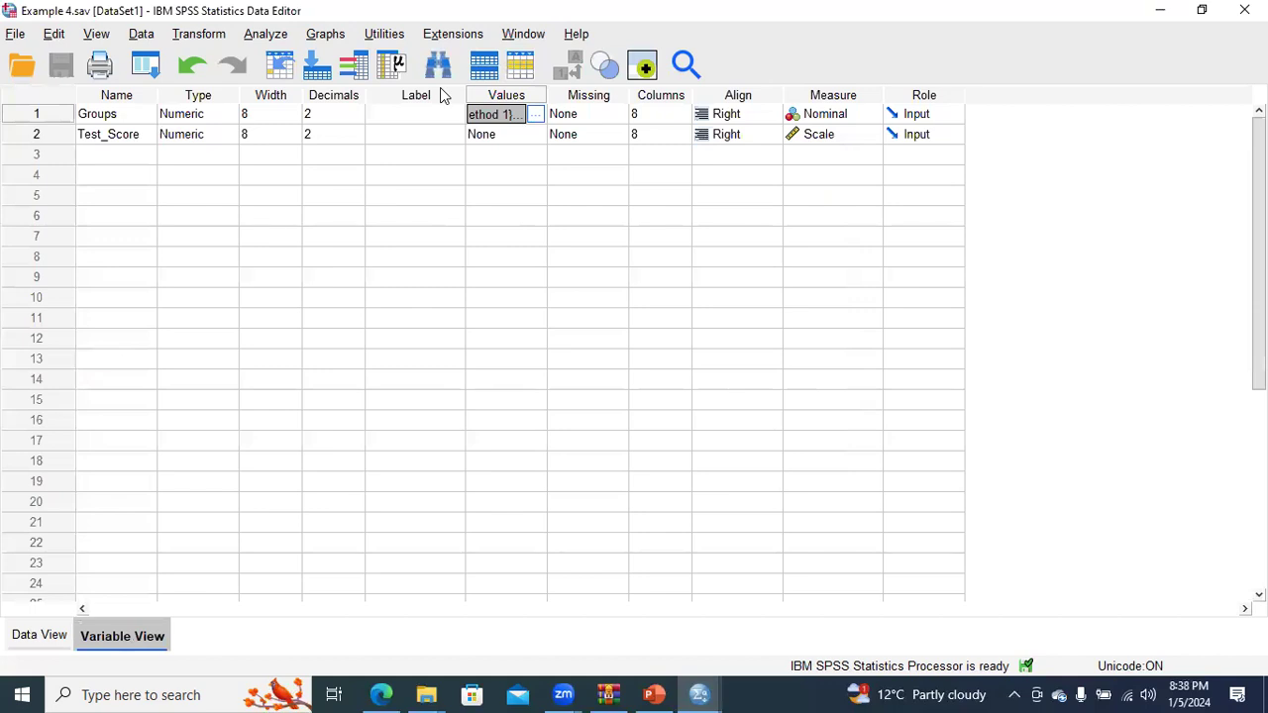
- Set up a One-Way ANOVA with Test_Score as the dependent variable and Groups as the factor
left_click(265, 34)
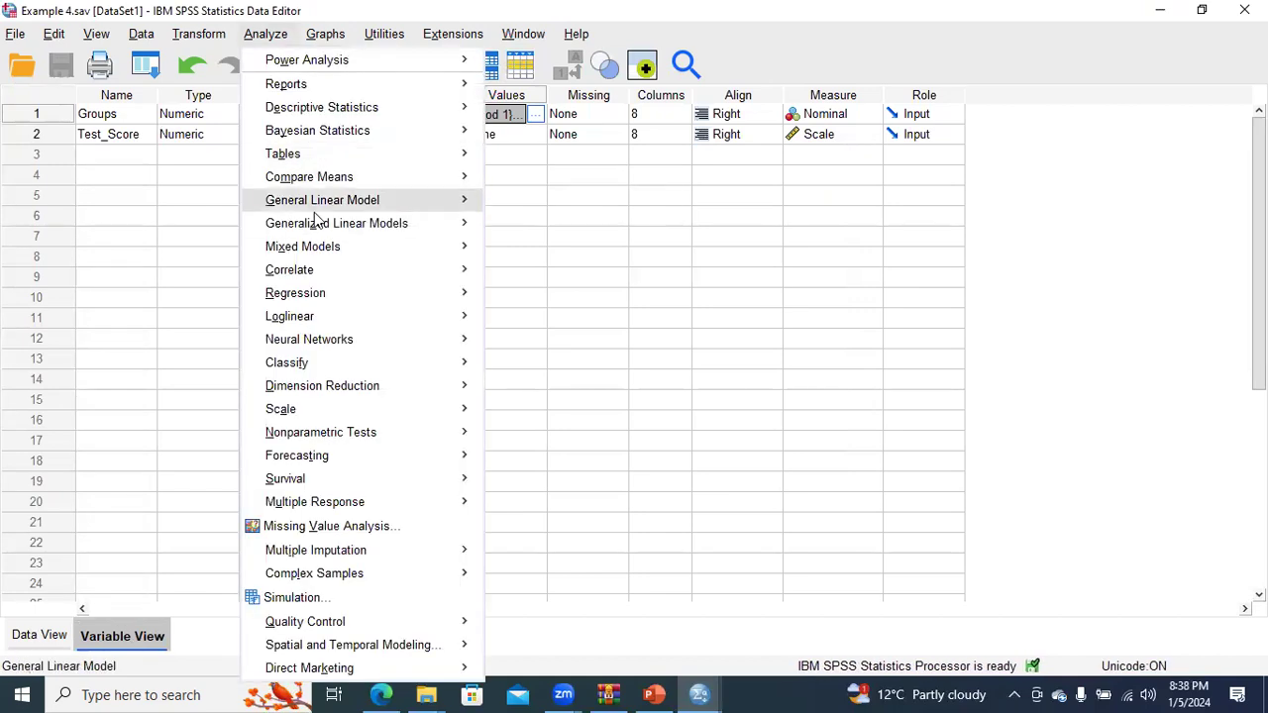
mouse_move(315, 179)
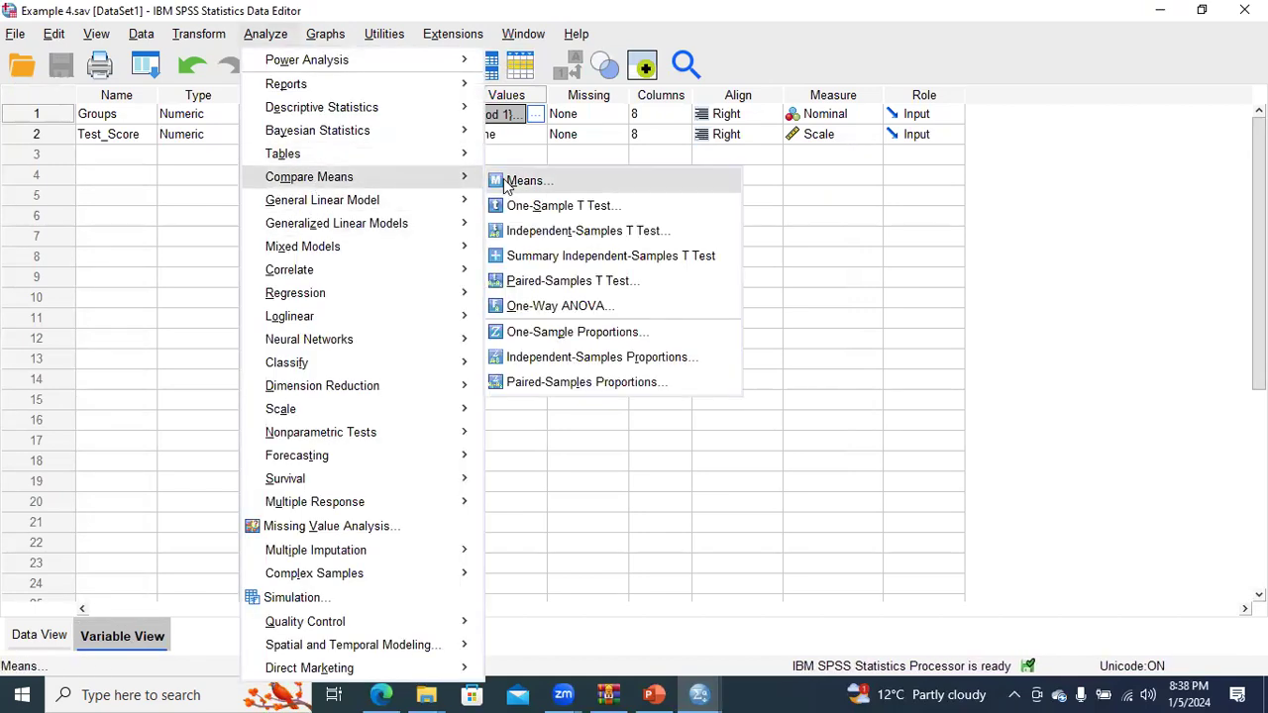
left_click(544, 305)
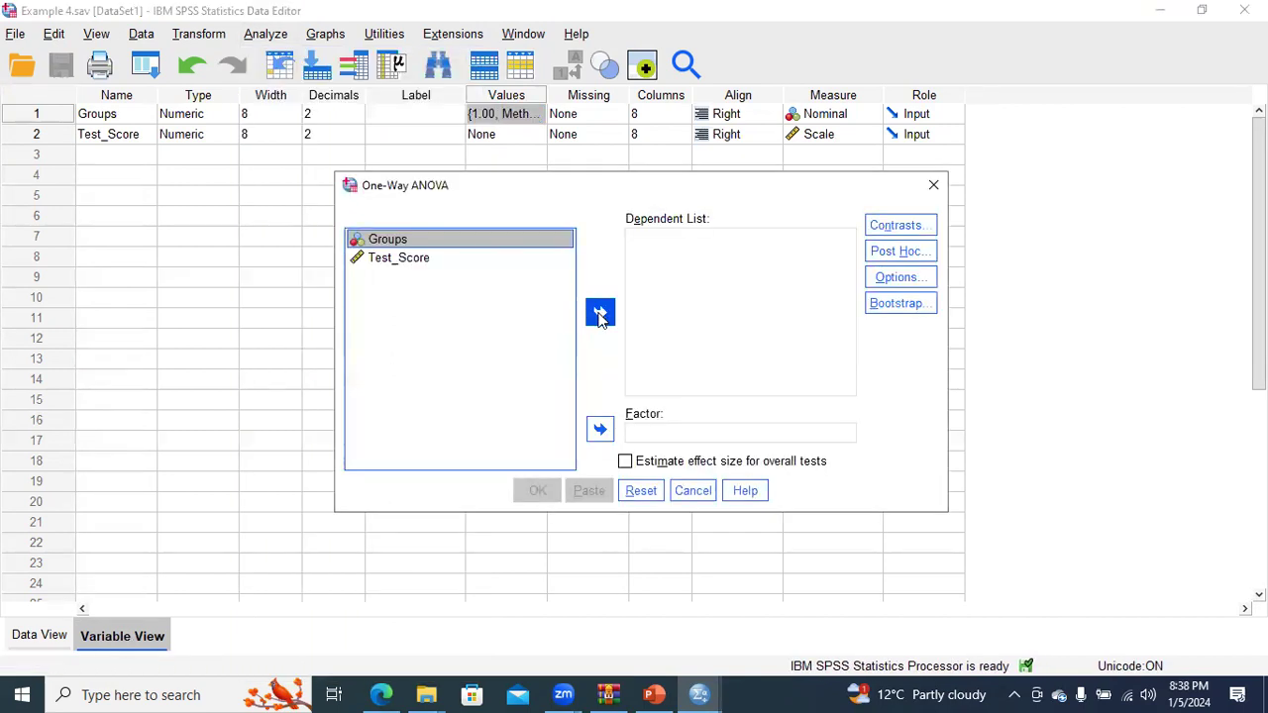
left_click(447, 255)
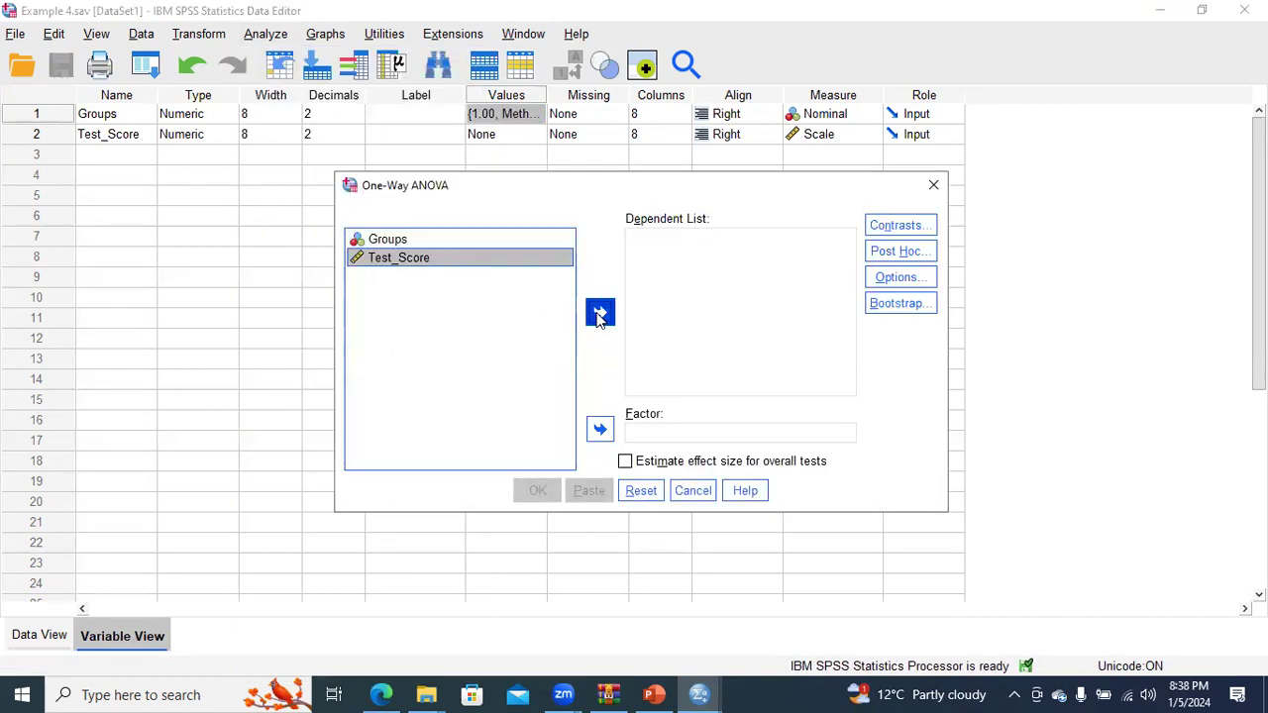
left_click(600, 314)
left_click(402, 247)
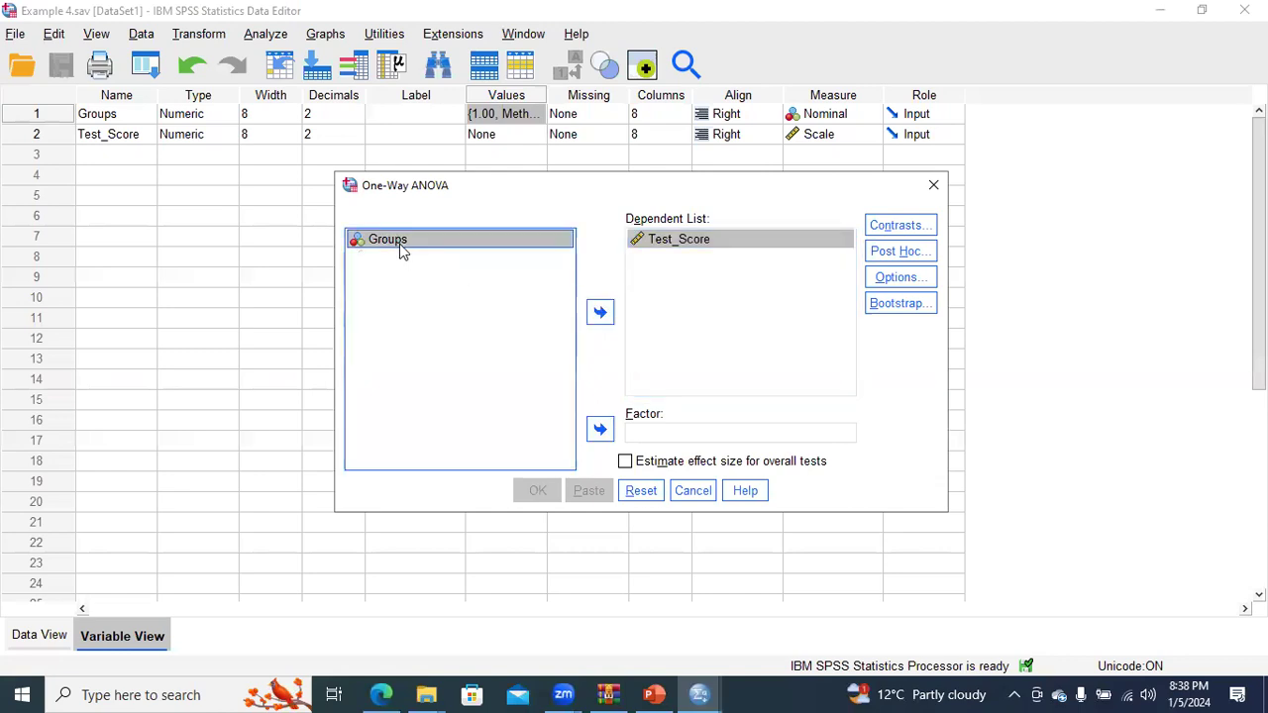
left_click(599, 428)
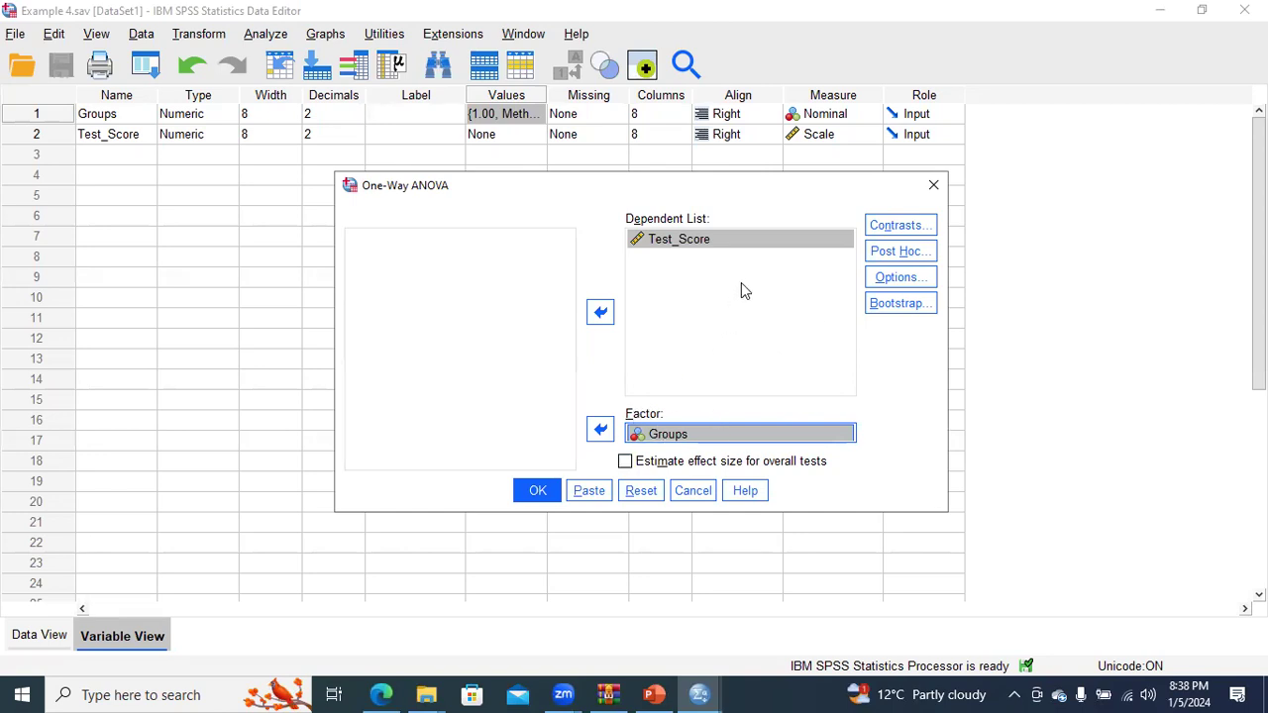
- Request descriptive statistics and the homogeneity of variance test, and run the One-Way ANOVA
left_click(878, 281)
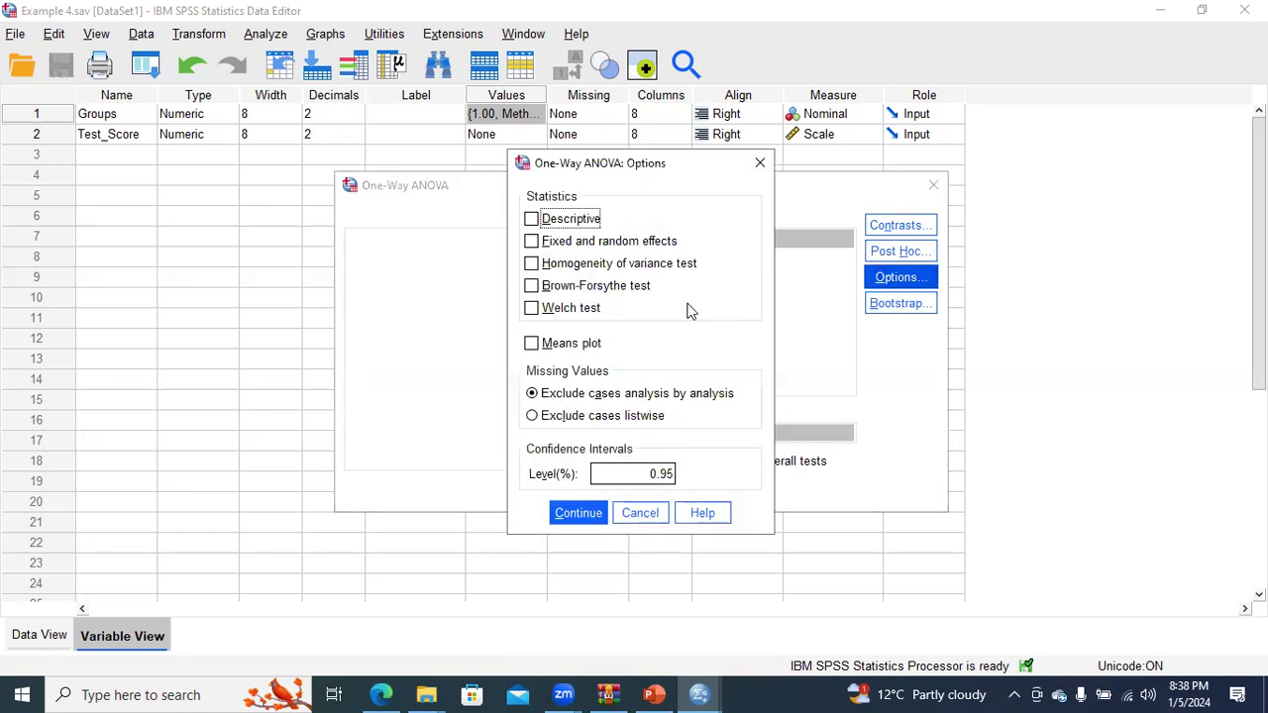
left_click(531, 219)
left_click(531, 263)
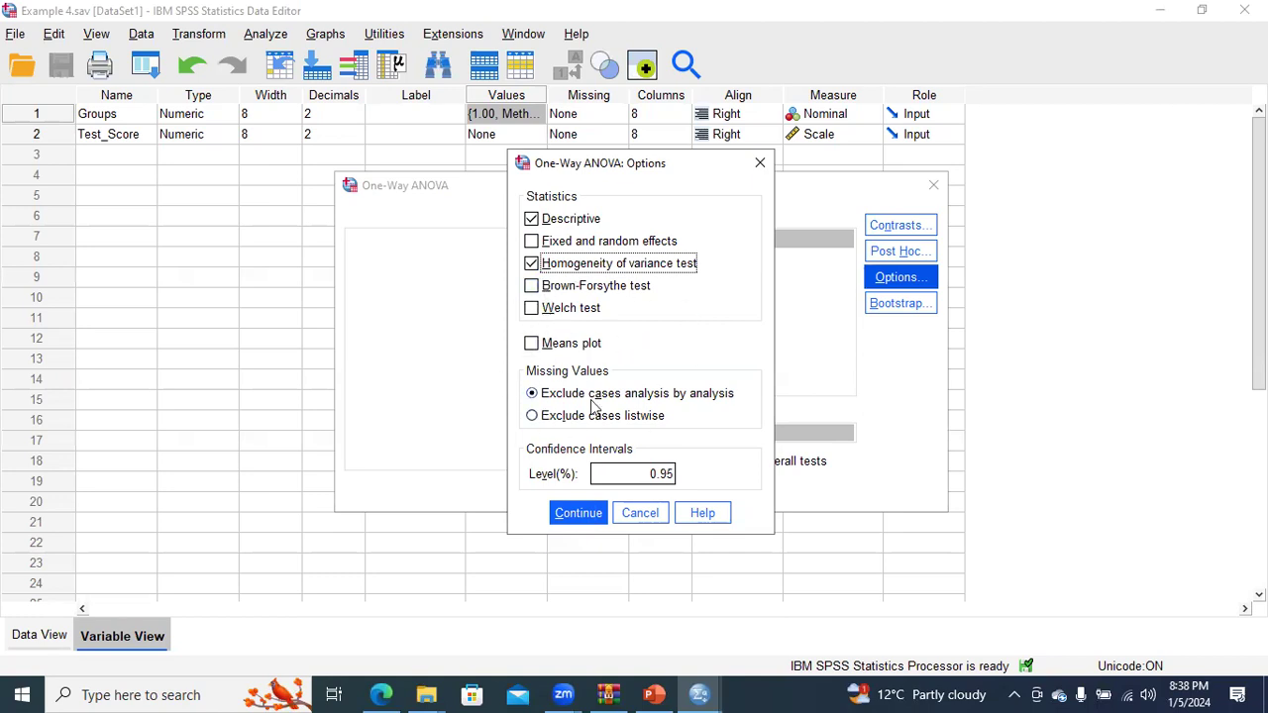
left_click(582, 519)
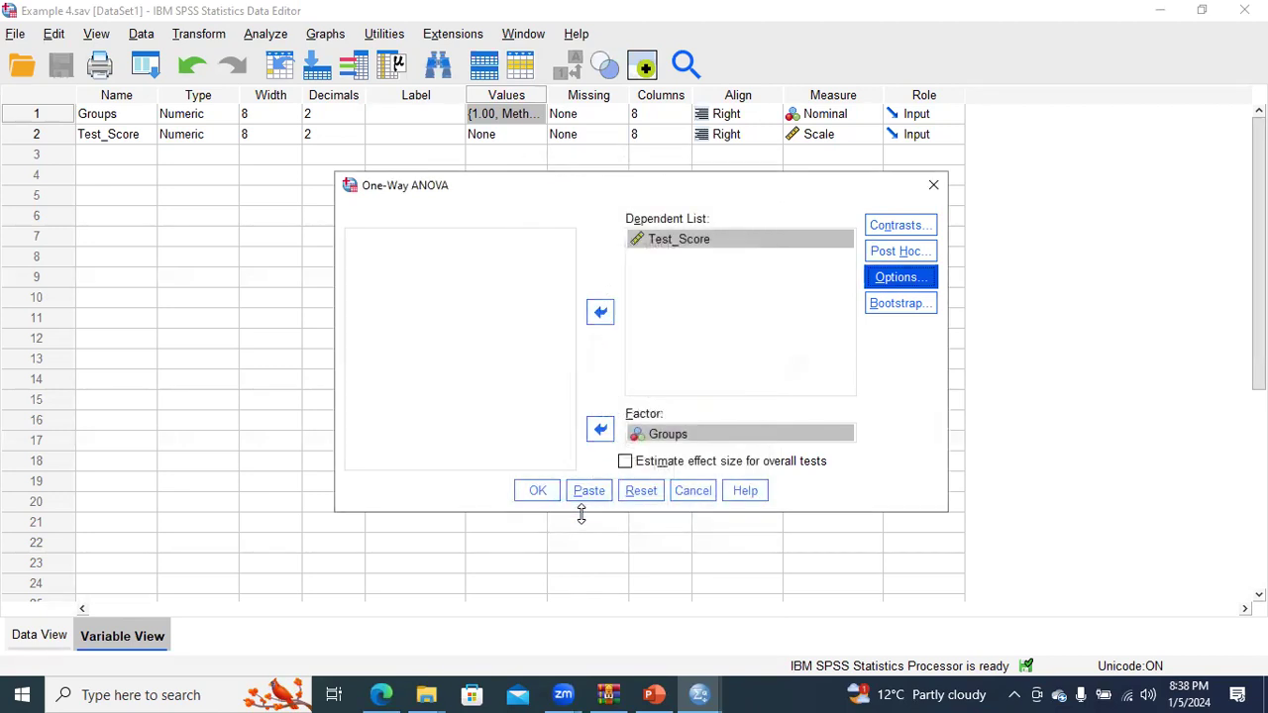
left_click(538, 492)
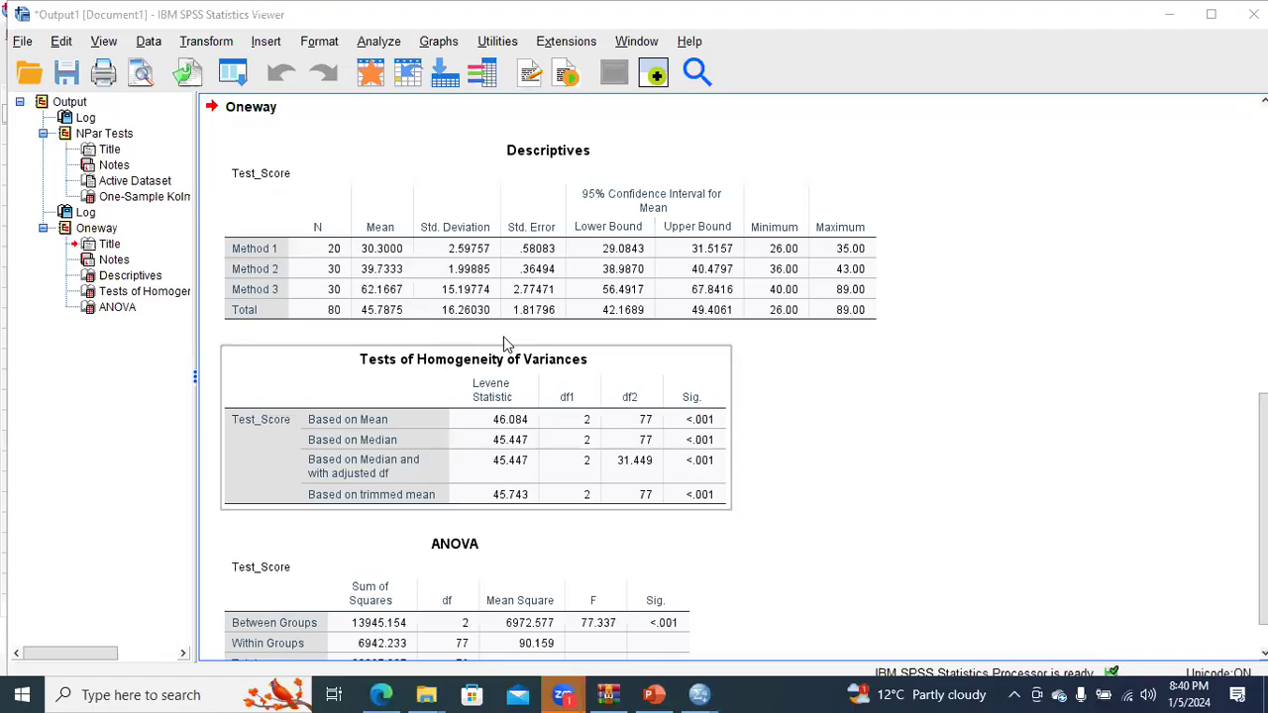
- Examine the significance values in the Tests of Homogeneity of Variances table of the Oneway output
left_click(808, 421)
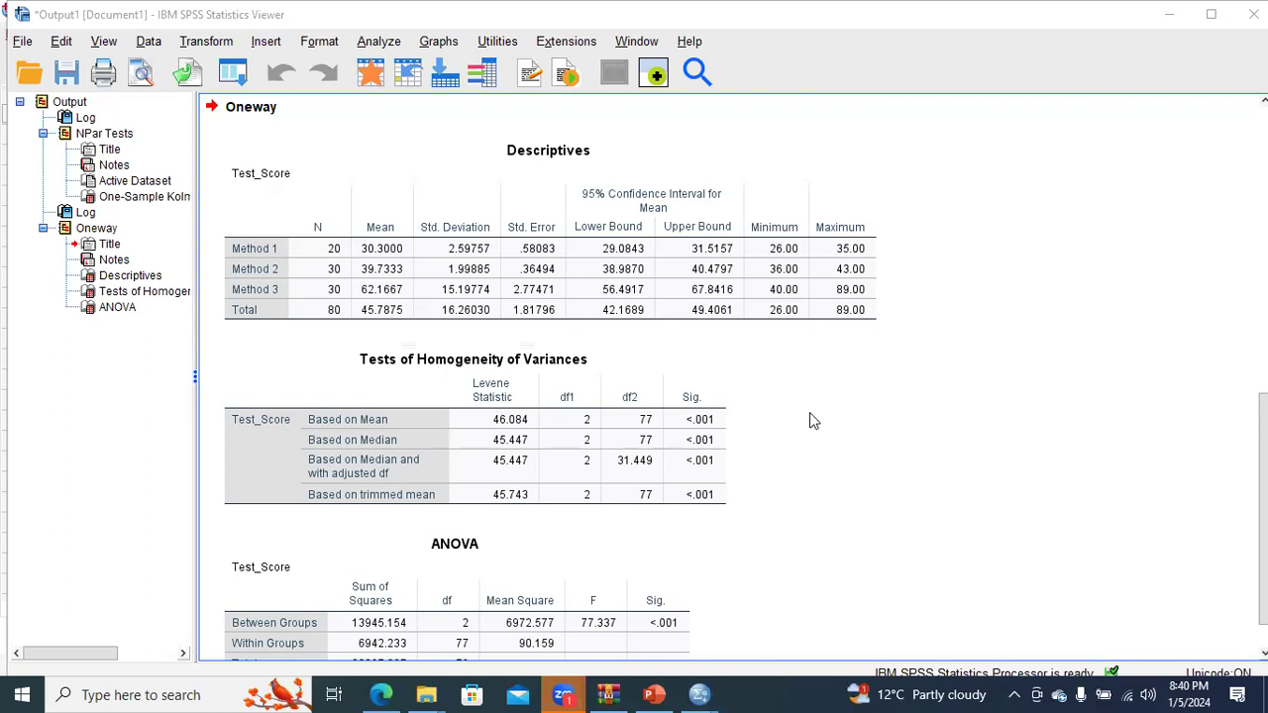
left_click(808, 371)
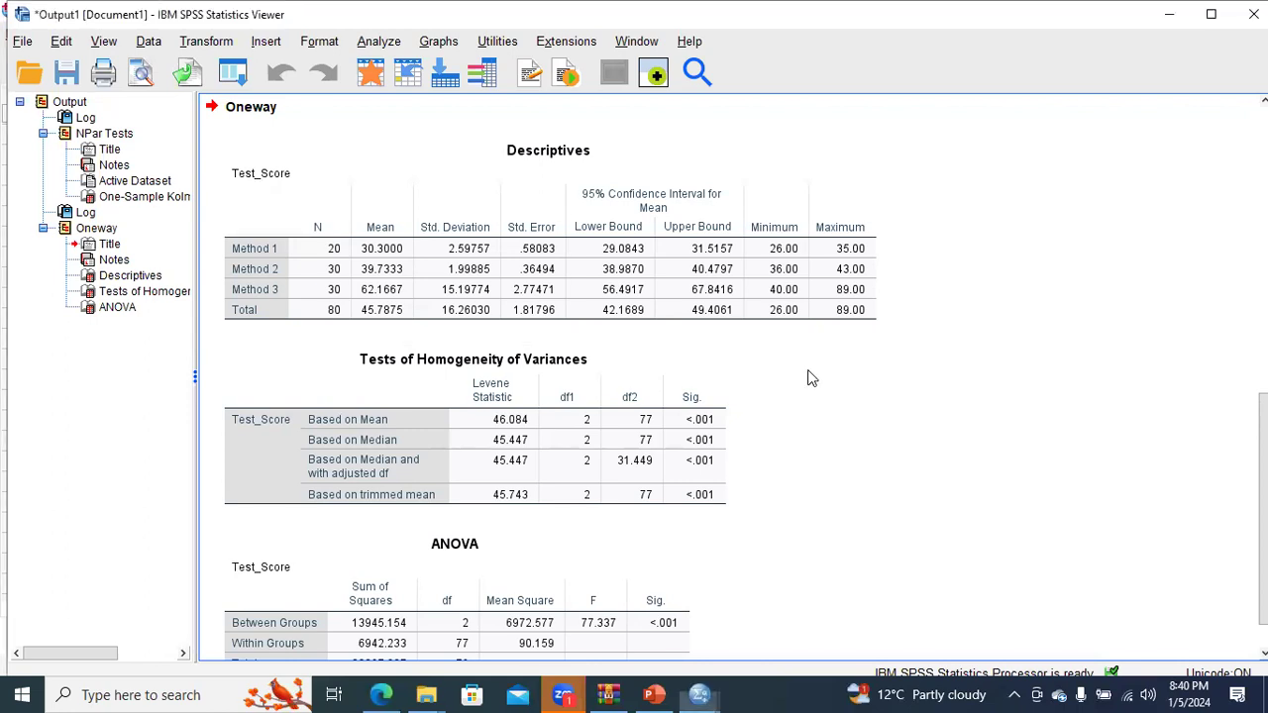
left_click(656, 431)
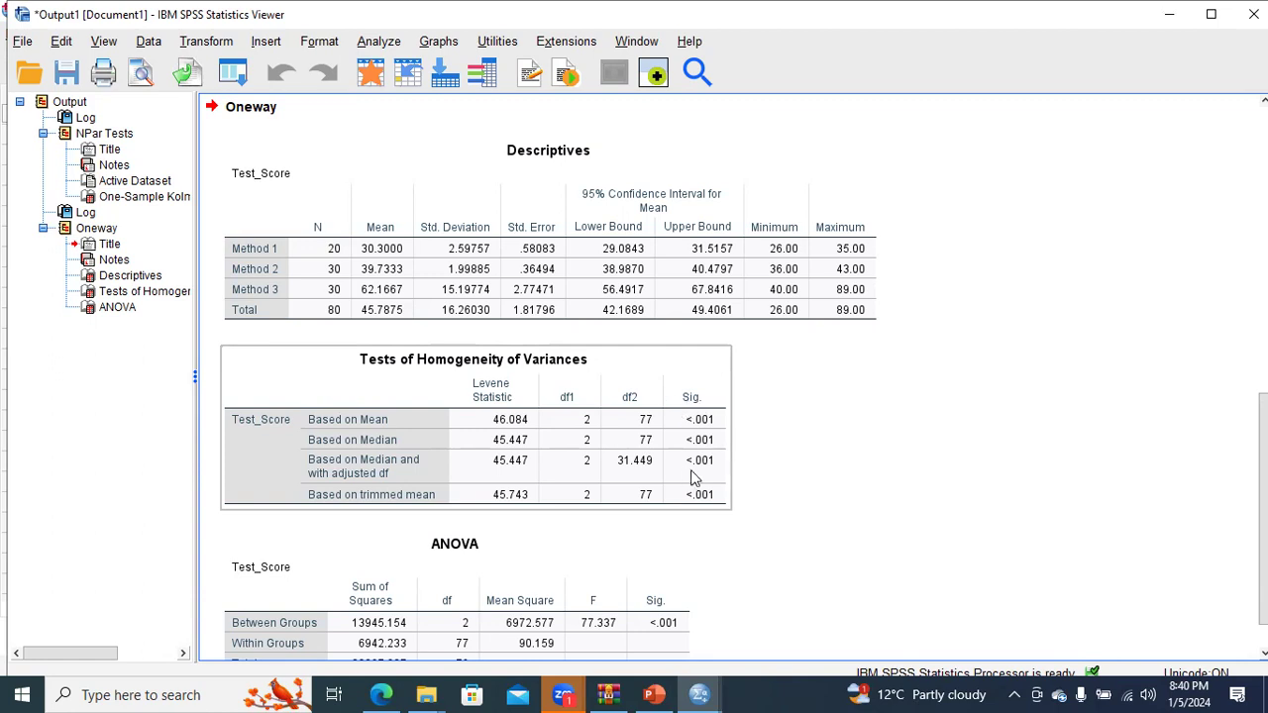
left_click(560, 693)
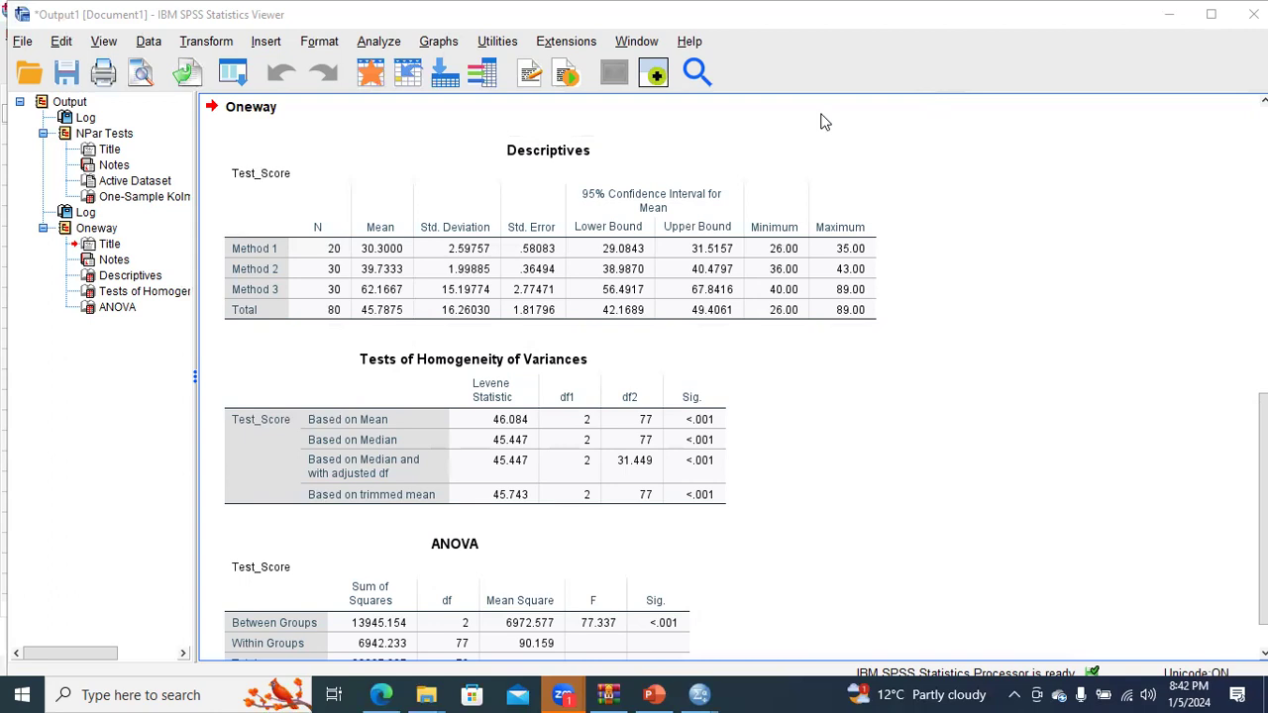
- Rerun the One-Way ANOVA of Test_Score by Groups with the Dunnett's T3 post hoc test for unequal variances
left_click(379, 41)
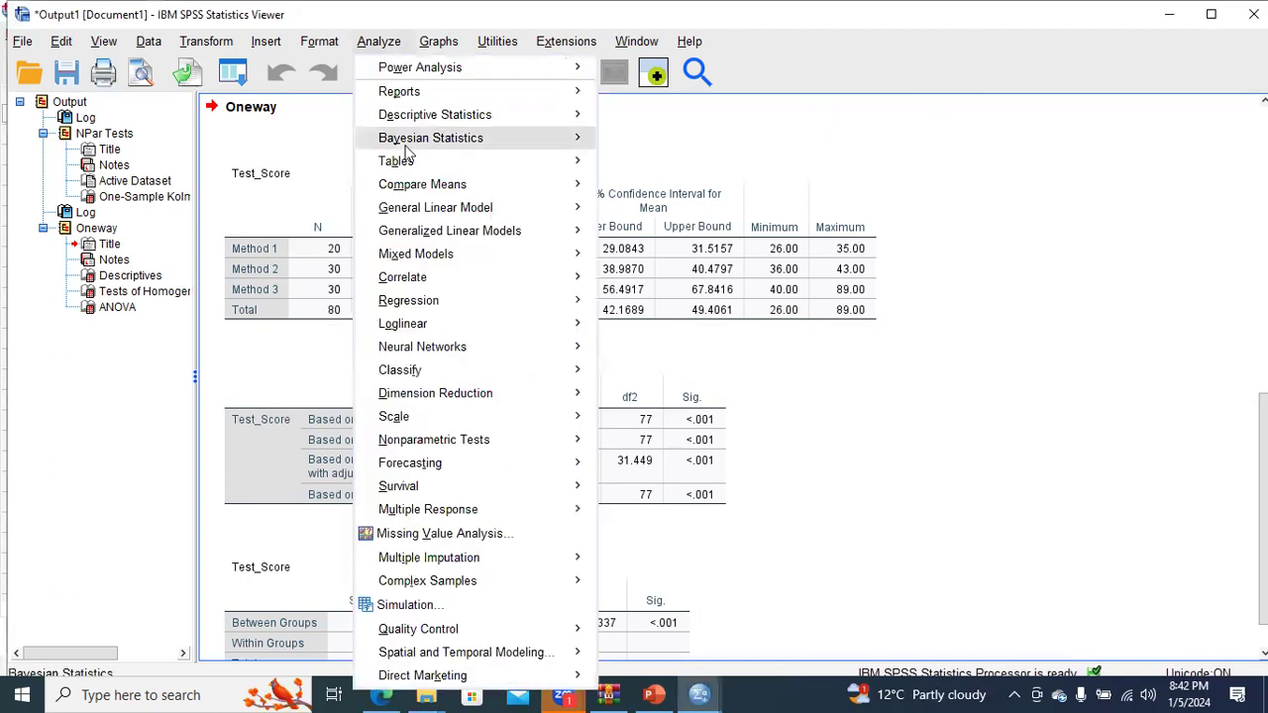
mouse_move(446, 185)
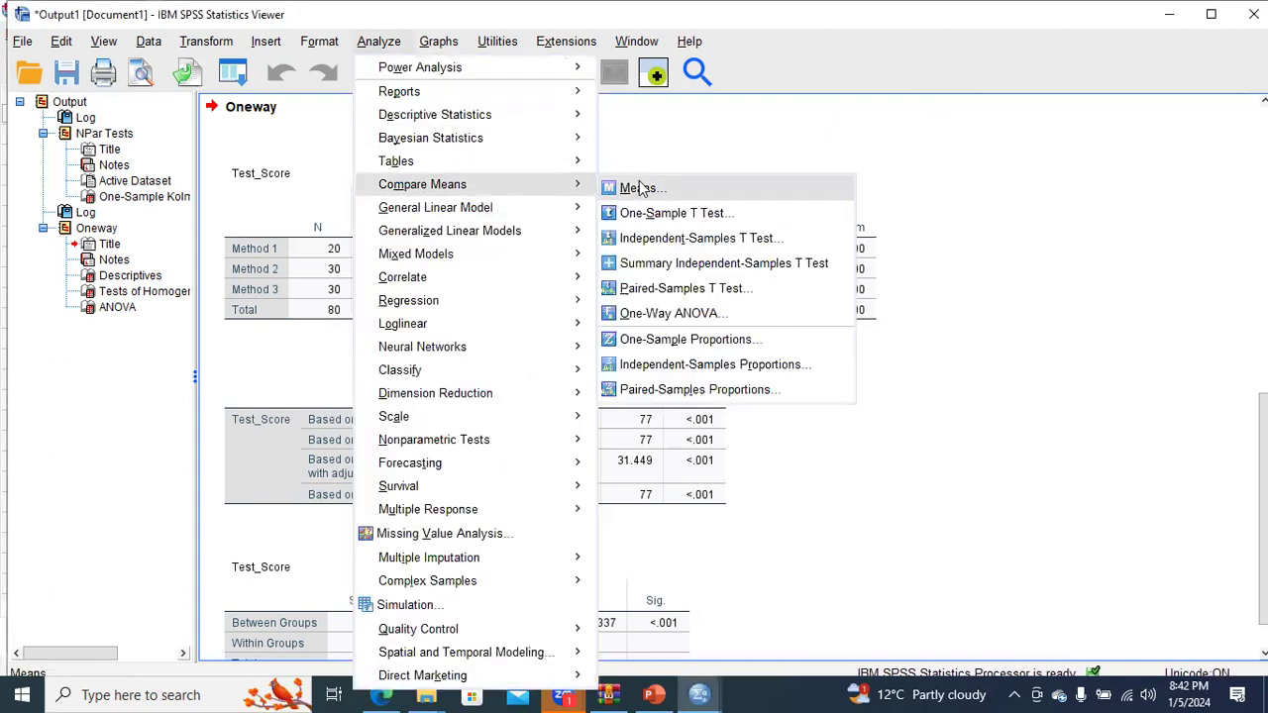
left_click(651, 315)
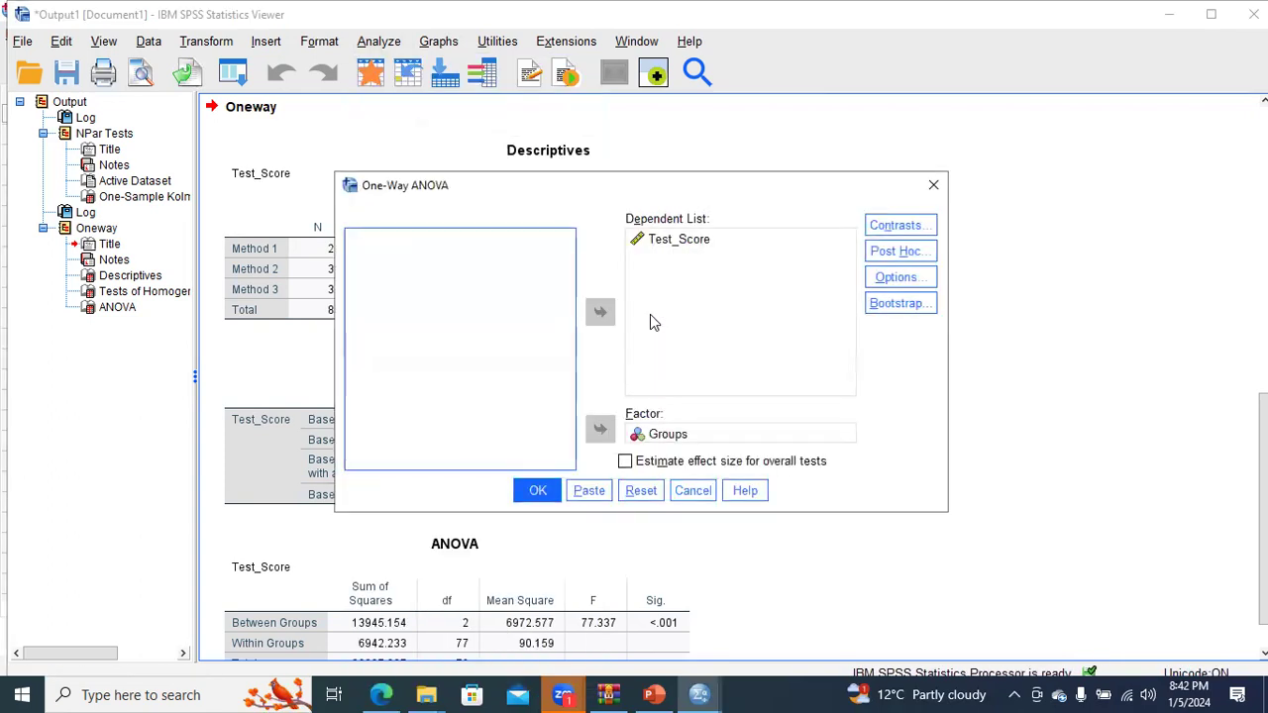
left_click(901, 254)
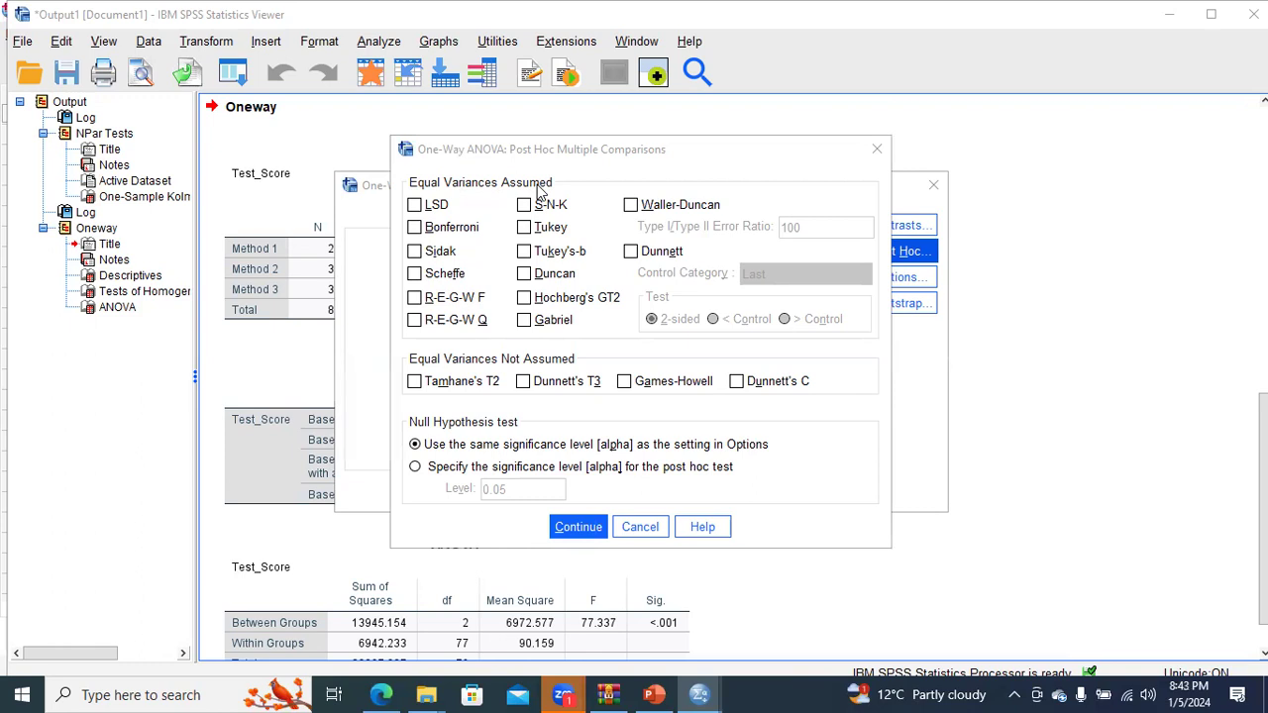
left_click(524, 384)
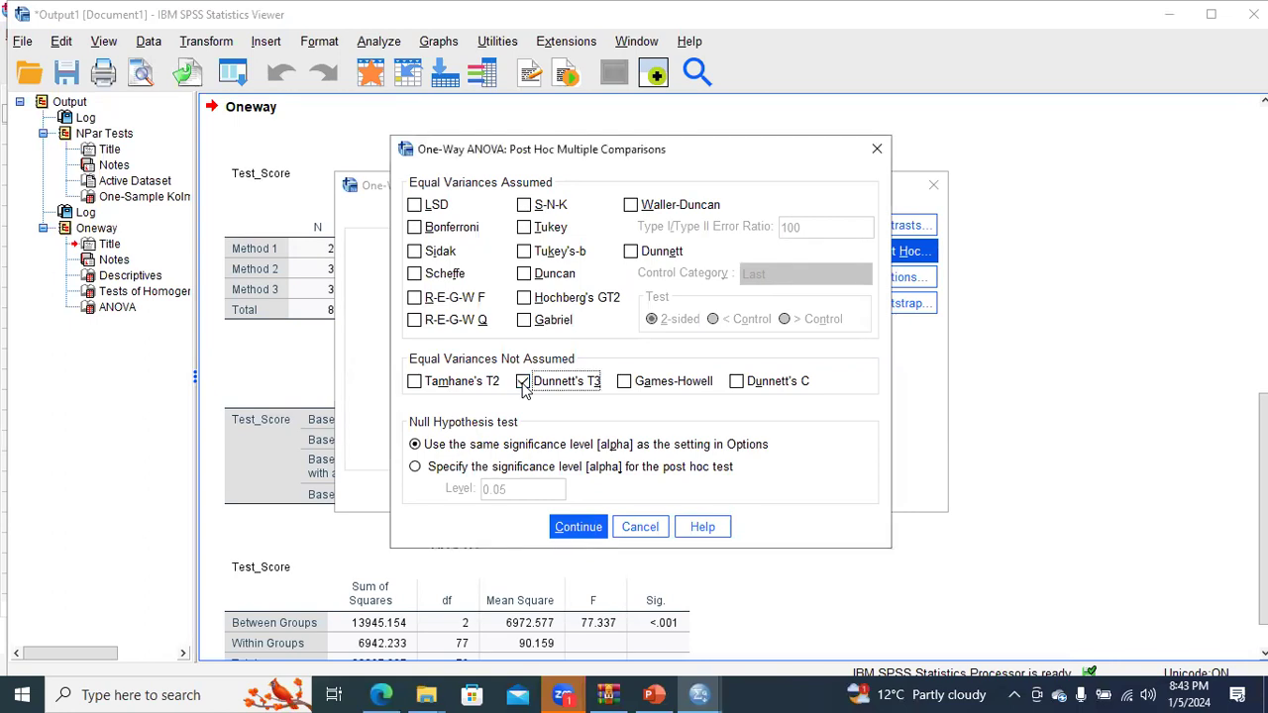
left_click(575, 528)
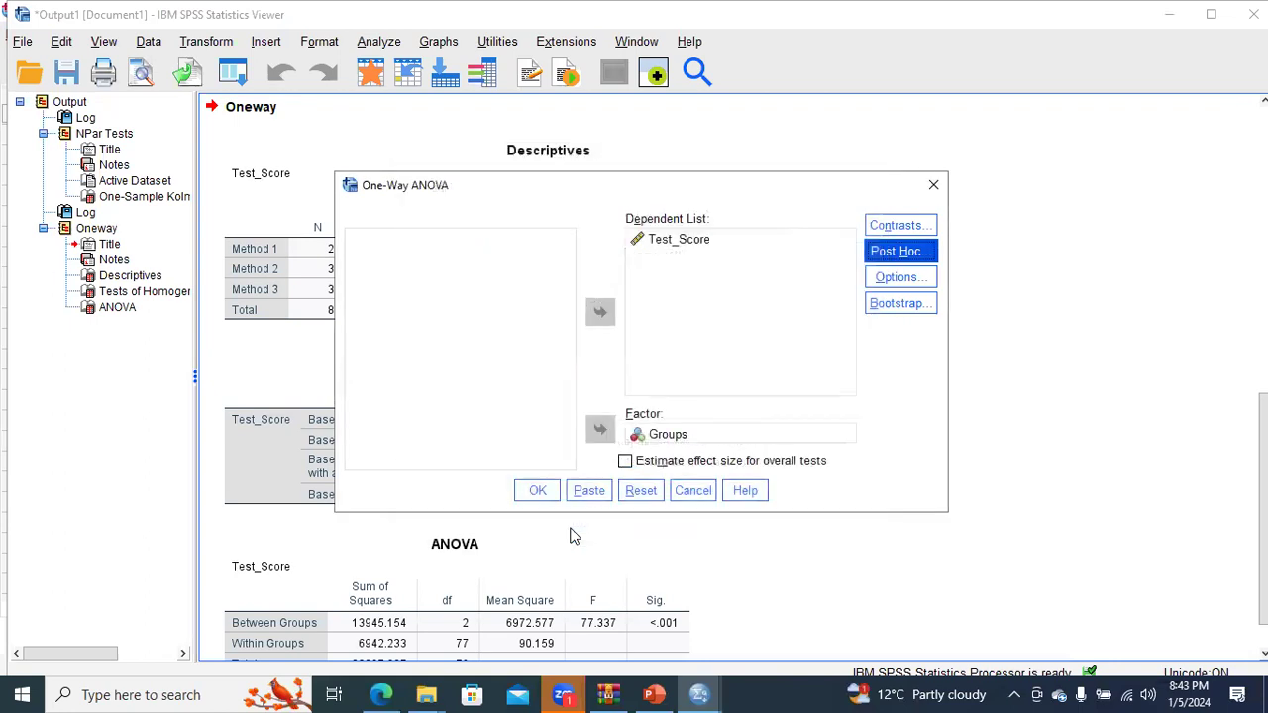
left_click(536, 492)
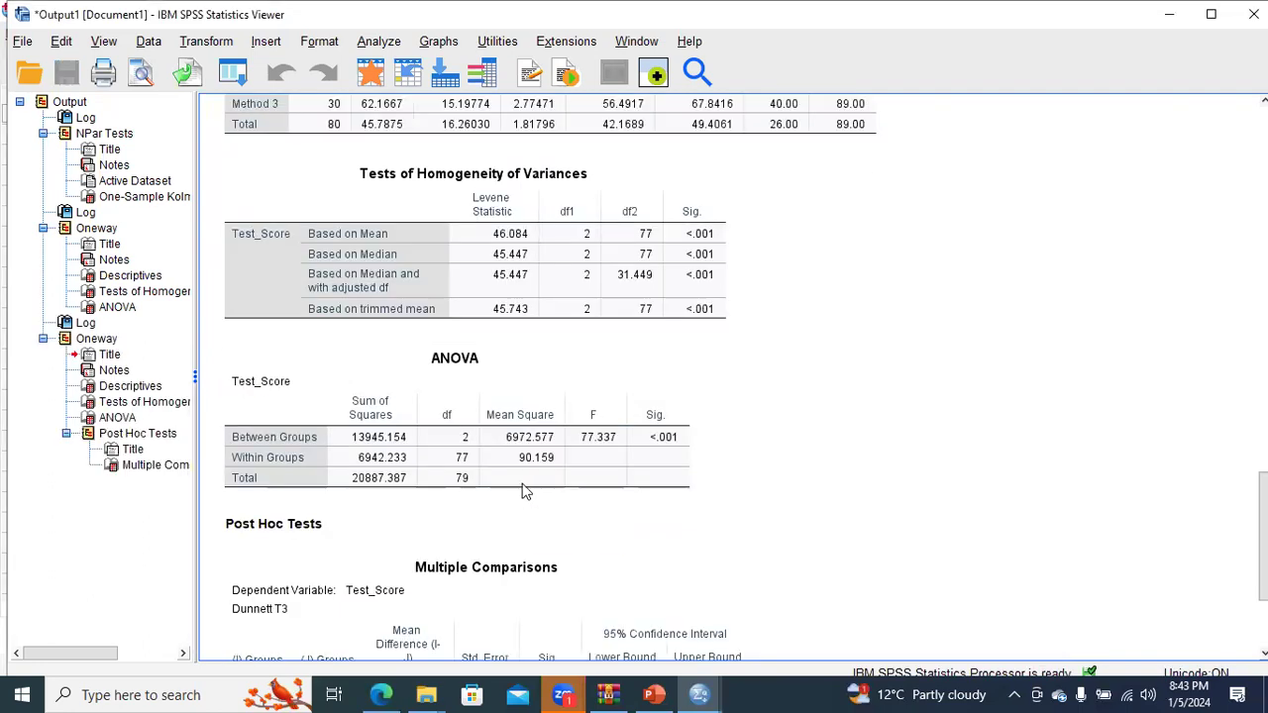
- Examine the ANOVA table and the Dunnett T3 multiple comparisons between the three methods in the new output
left_click_drag(1263, 530, 1263, 579)
left_click(479, 618)
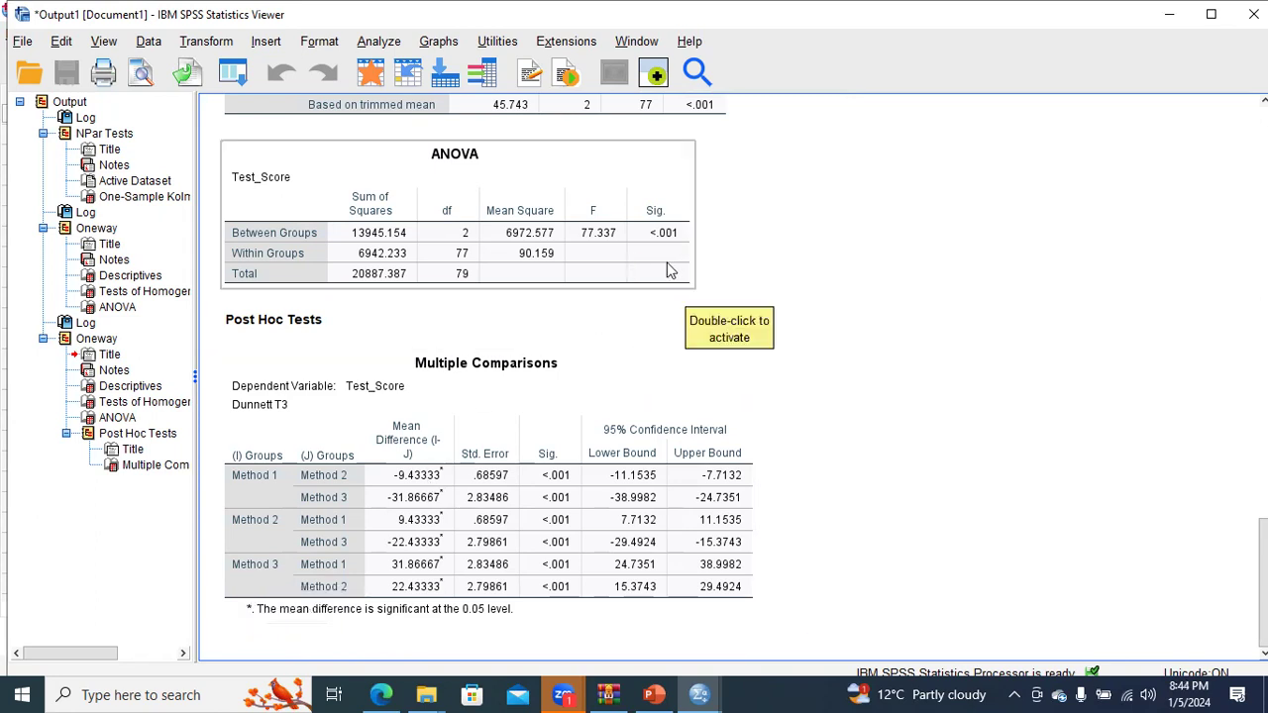
left_click(556, 92)
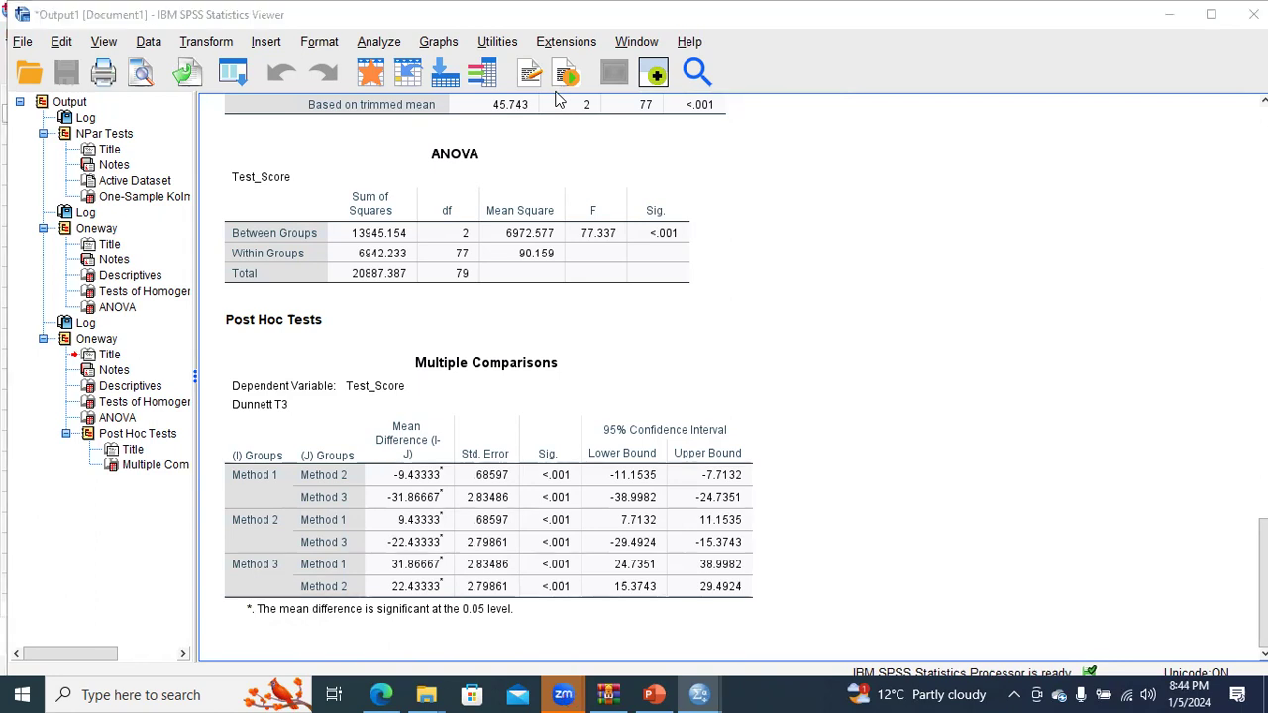
- Switch to the PowerPoint presentation, show the Example 5 (Drill) slide, and briefly check the example files in the WinRAR archive
left_click(654, 694)
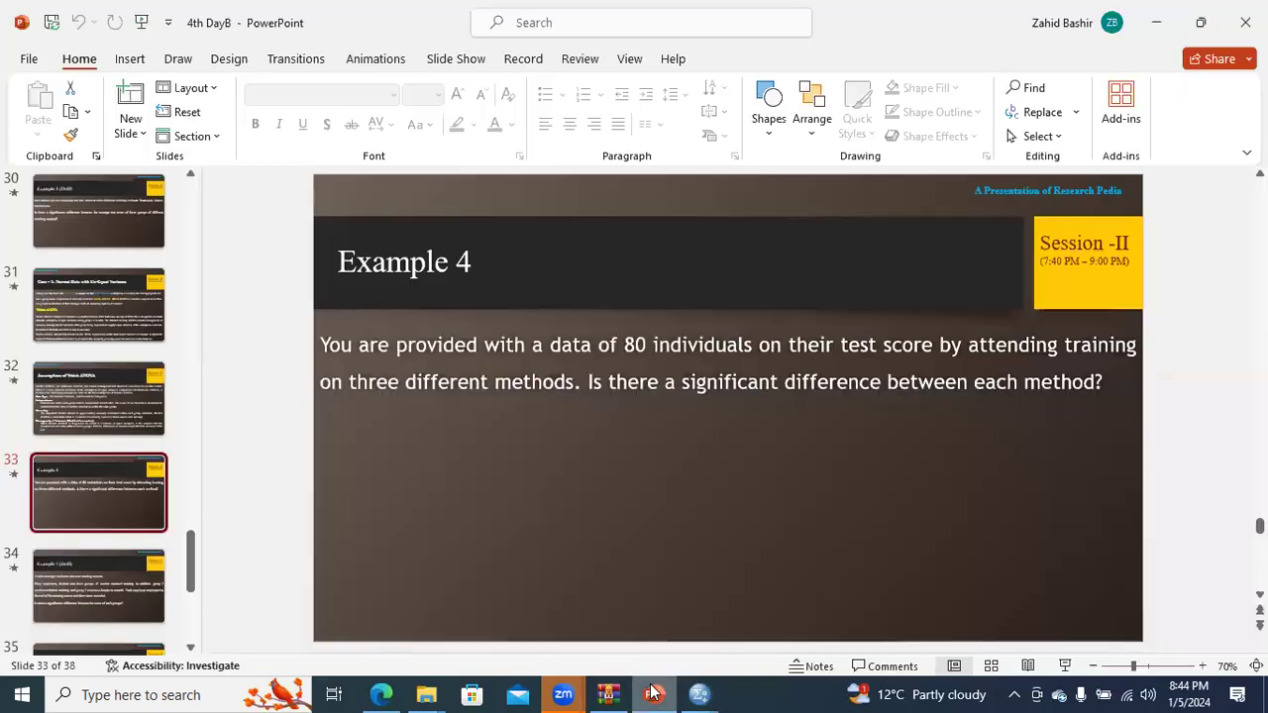
left_click(128, 582)
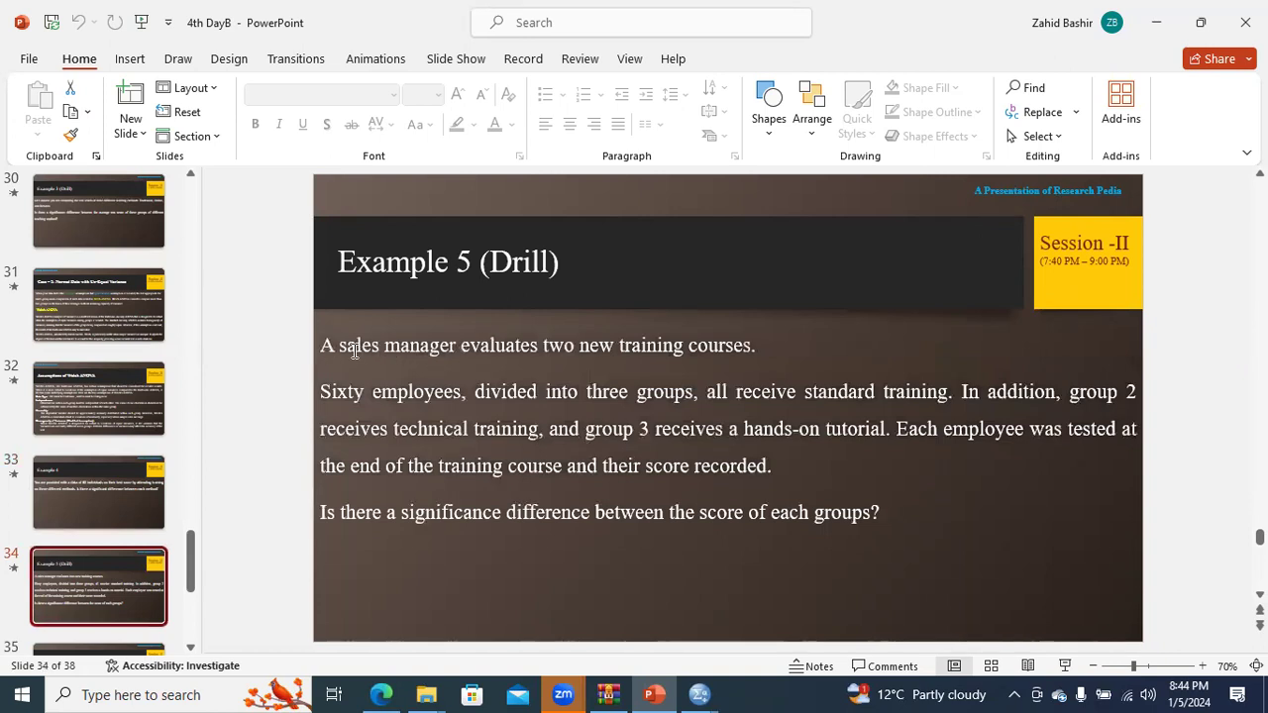
left_click(608, 693)
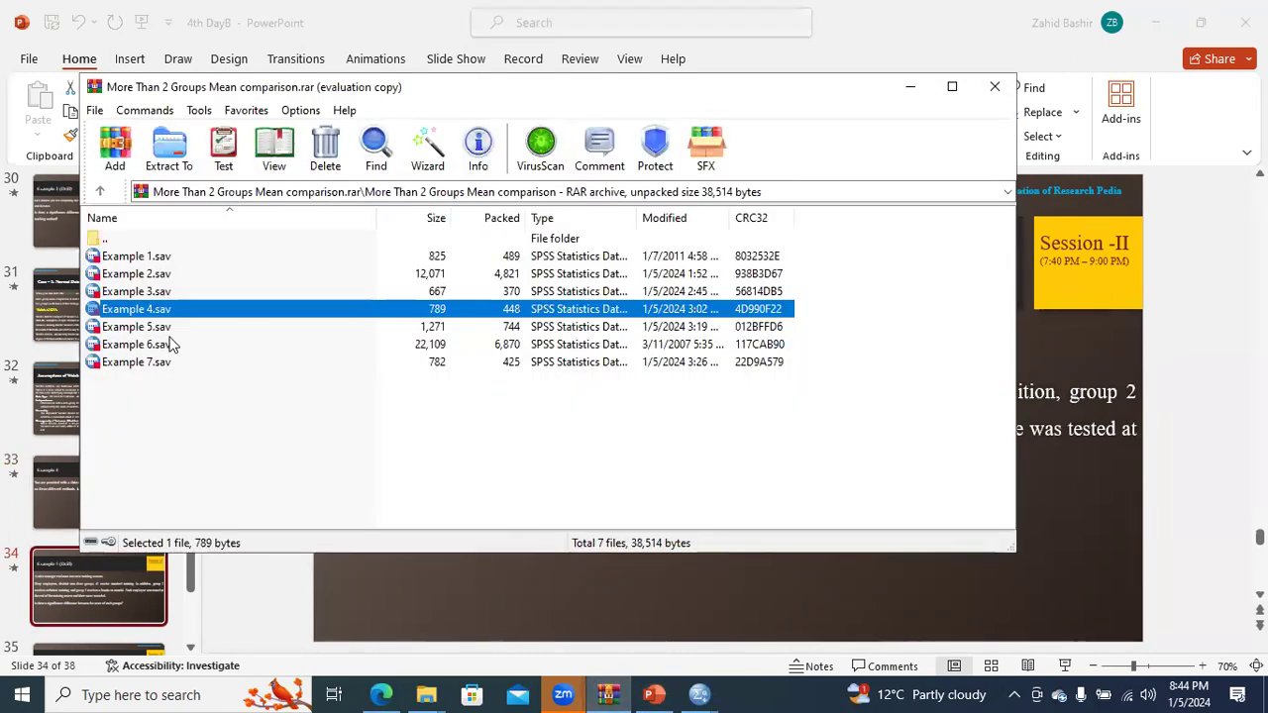
left_click(910, 88)
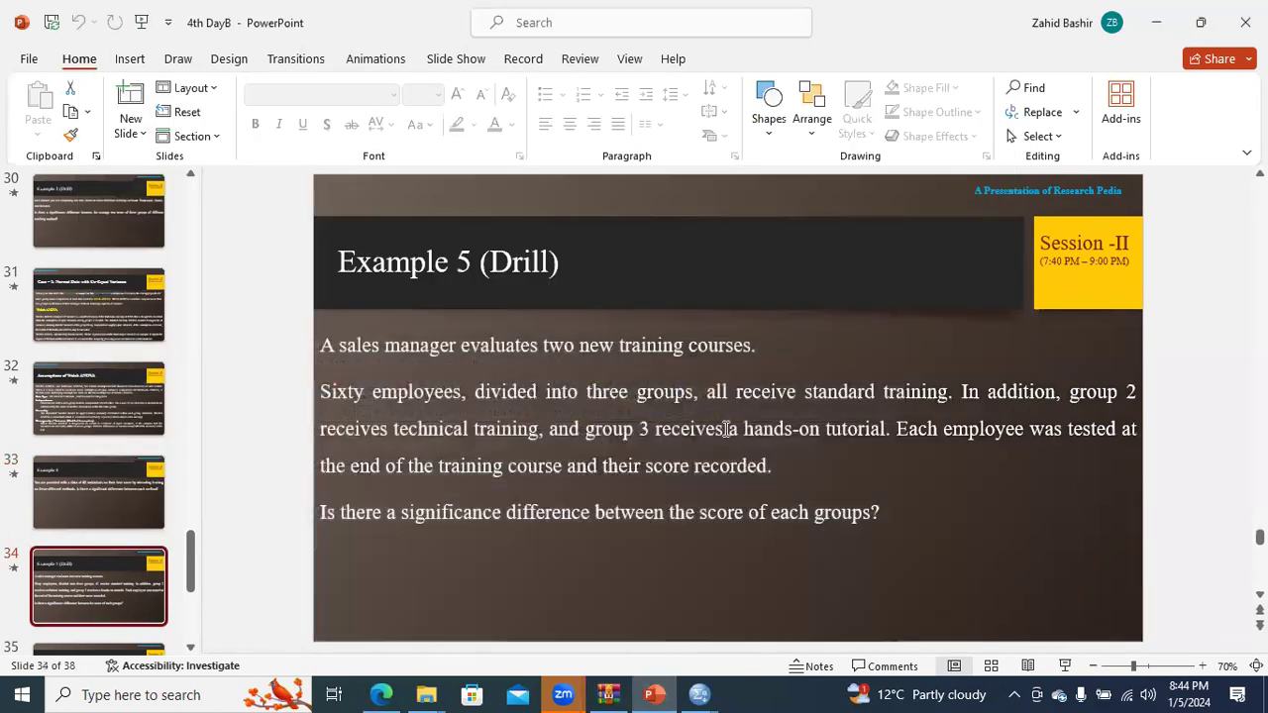